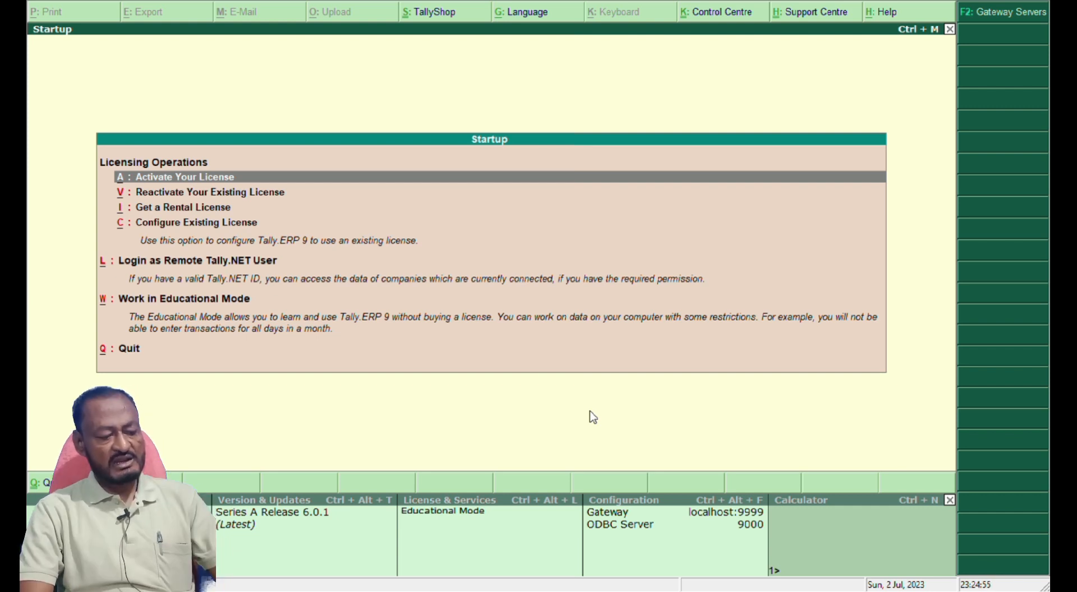
Enter Educational Mode and open the creation form for a new company after shutting the loaded company.
key(w)
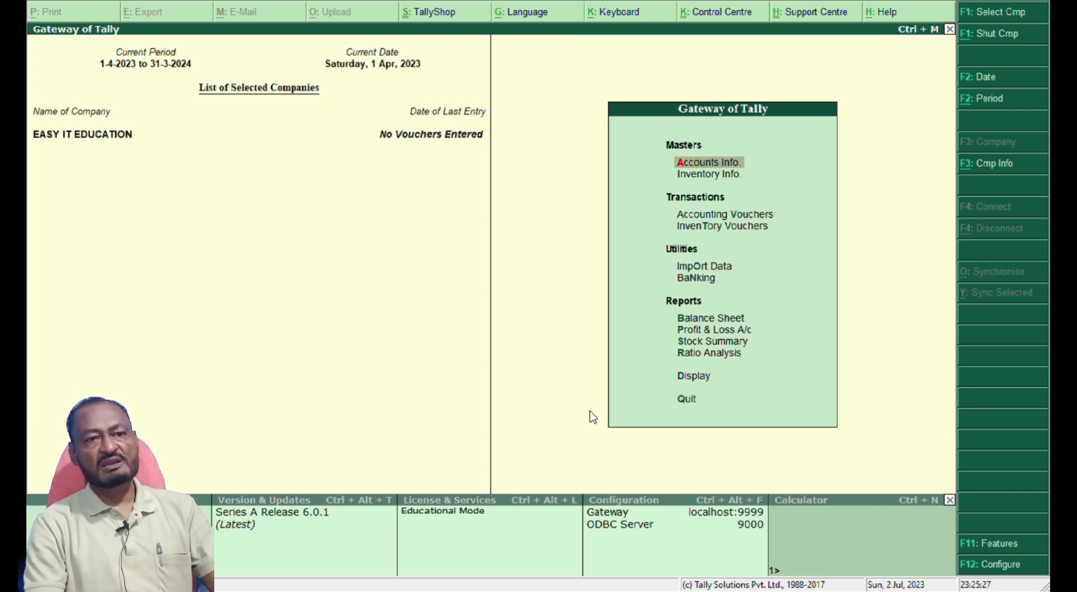
key(alt+F1)
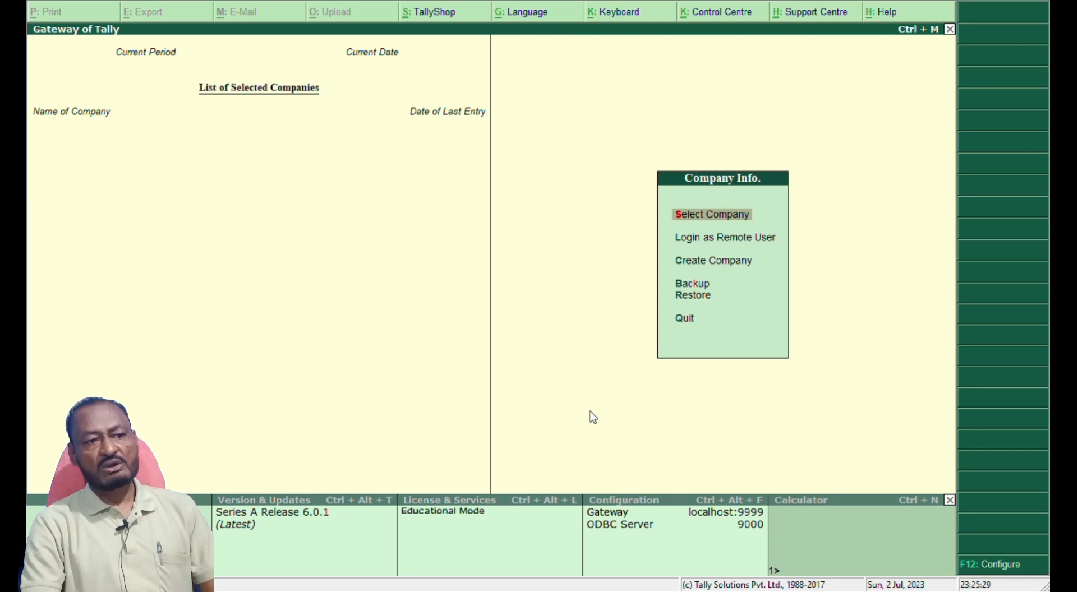
key(Down)
key(Down)
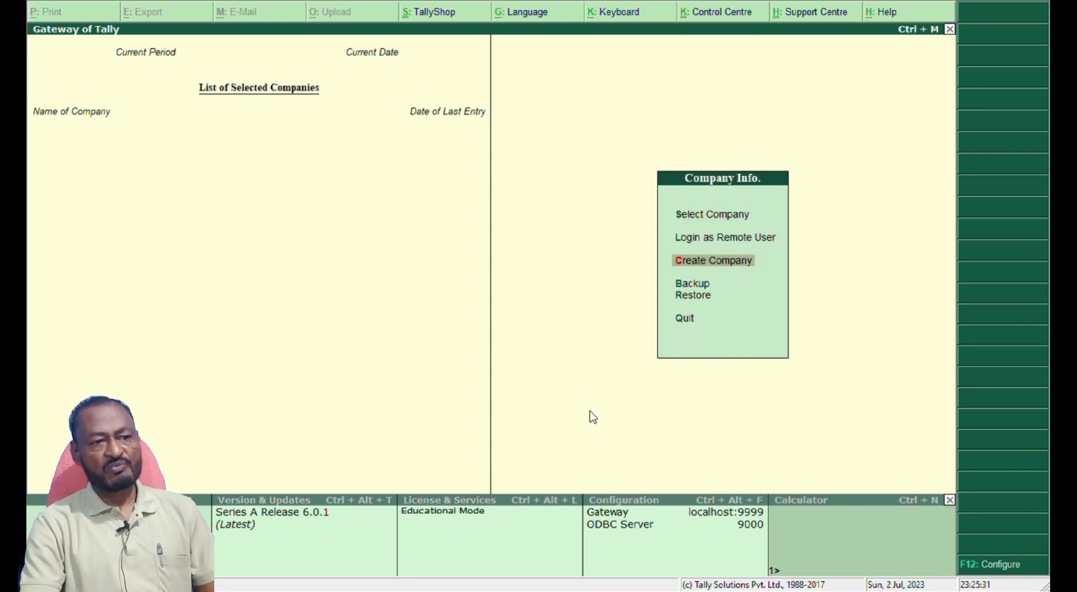
key(Return)
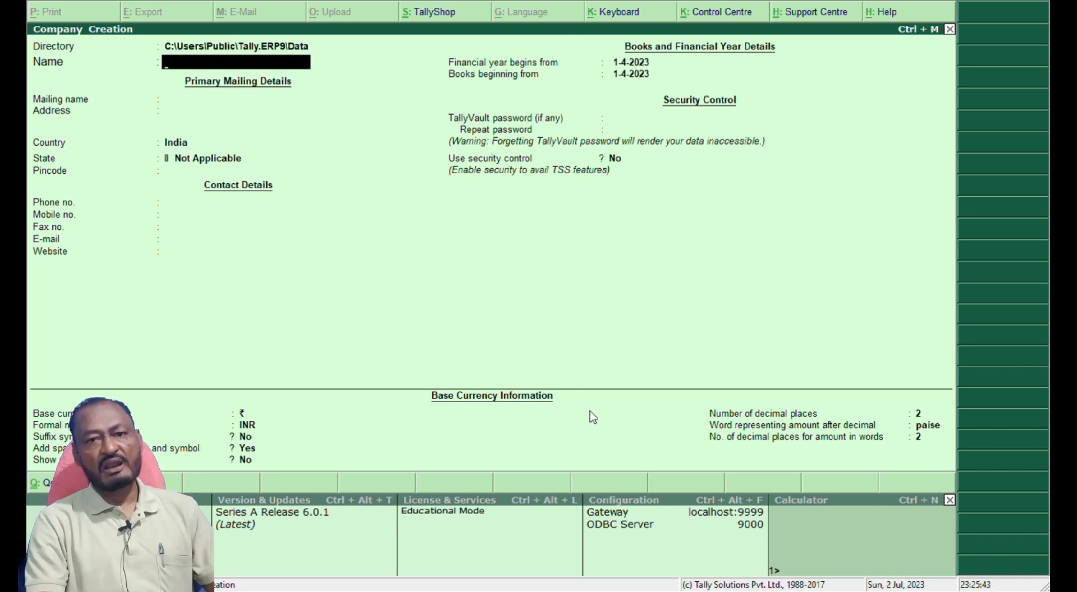
Name the company Markaz CABA MDTP Centre and keep the same text as its mailing name.
text(Markaz)
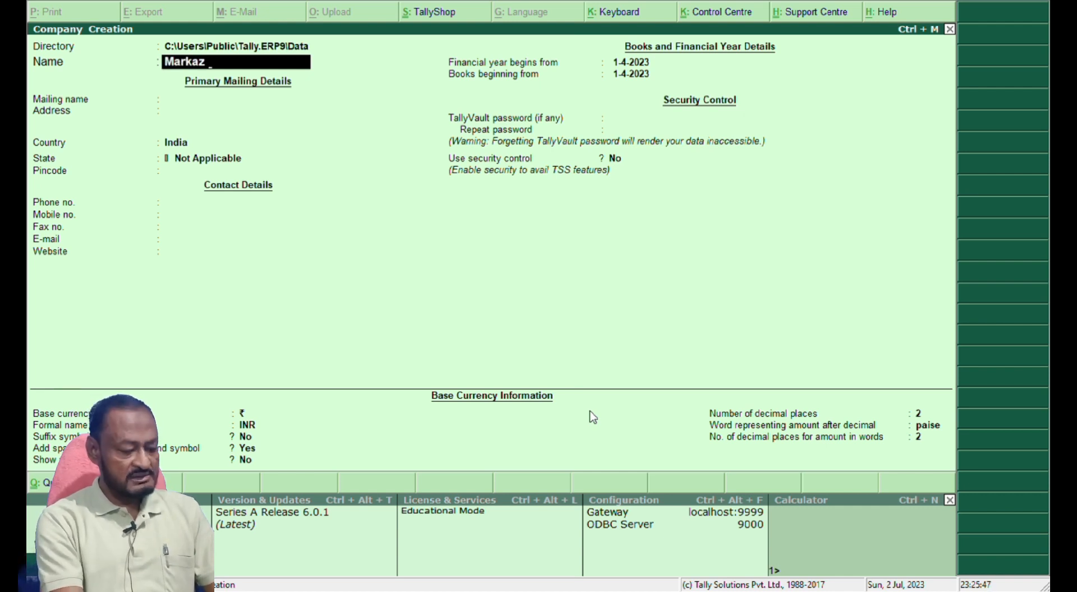
text( CABA M)
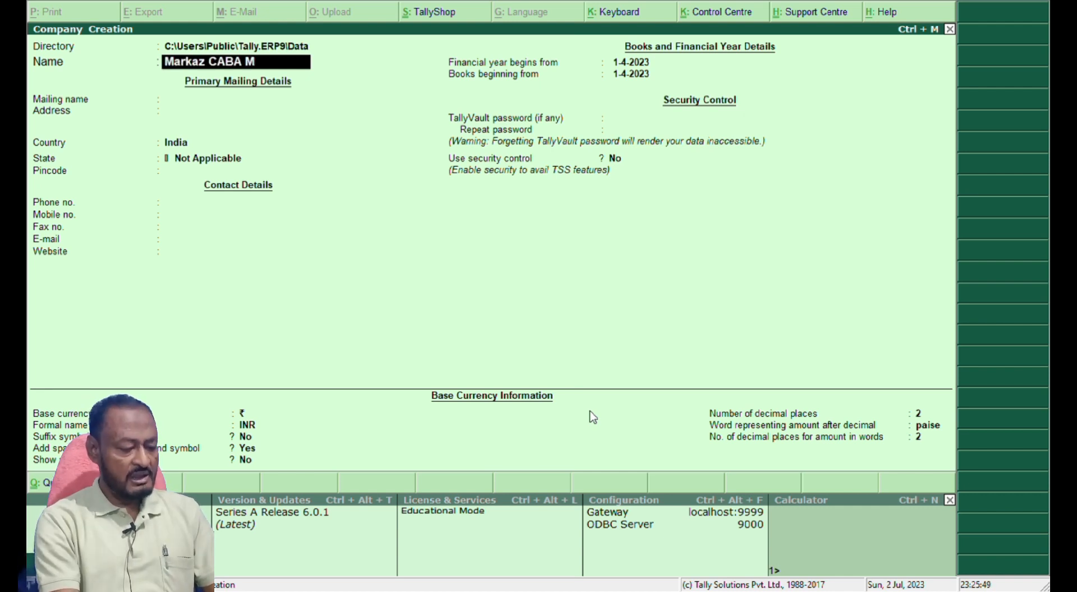
text(DTP Centre)
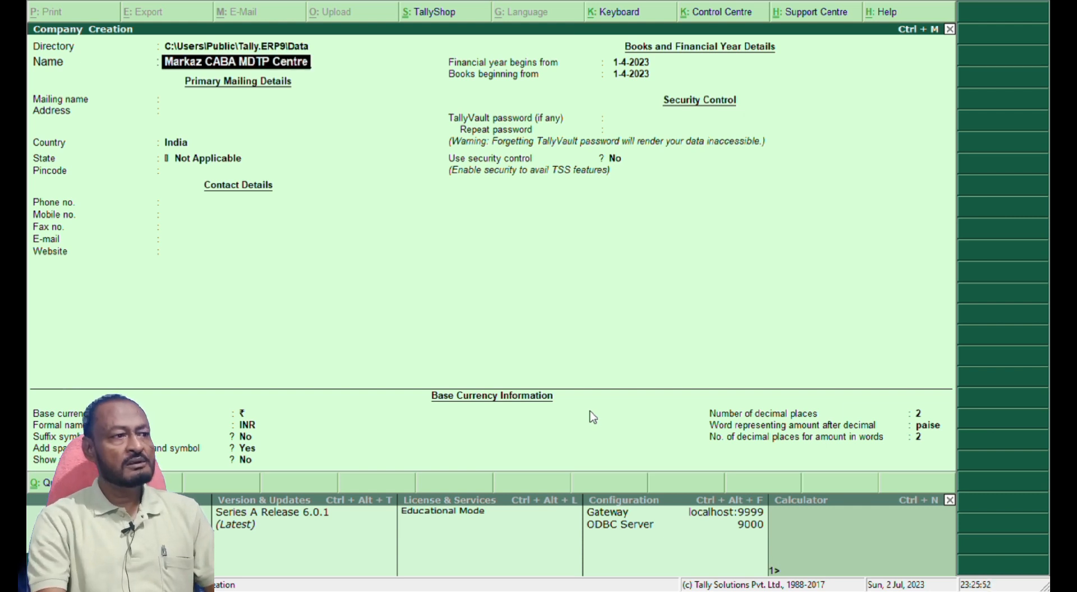
key(Return)
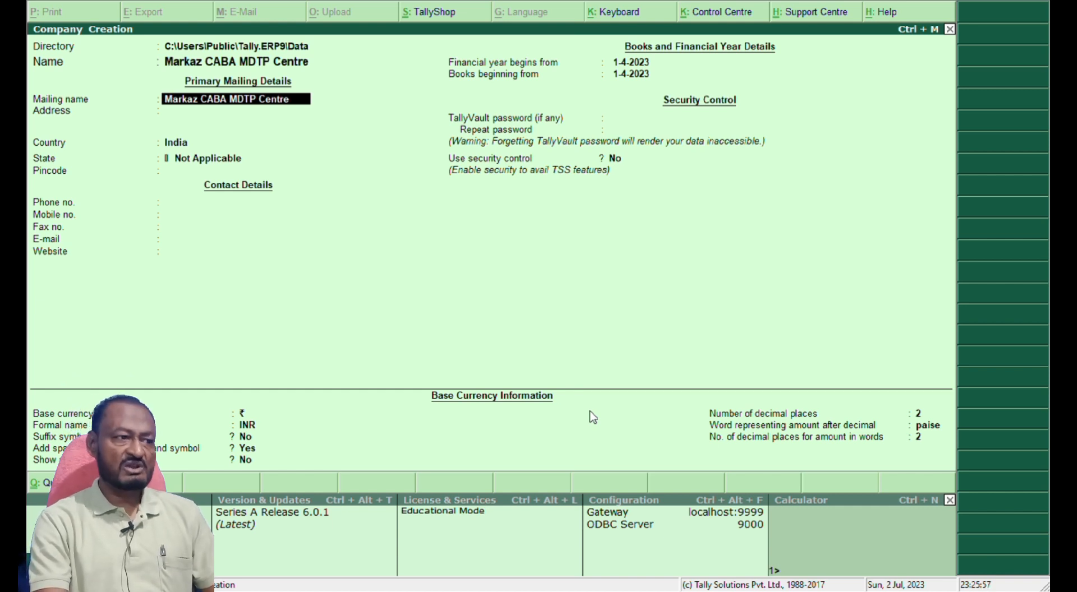
key(Return)
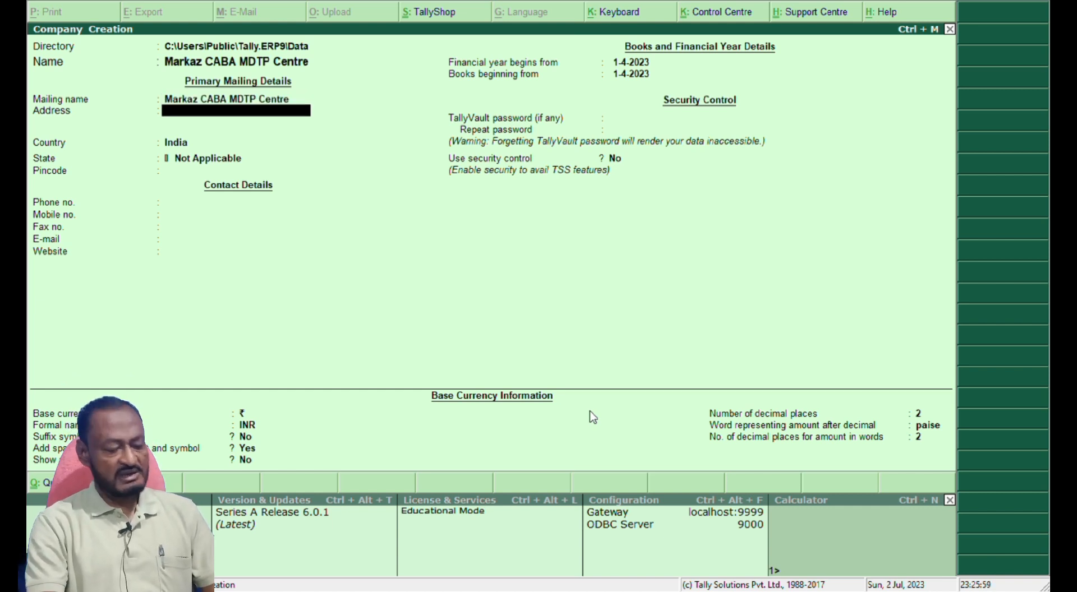
Fill in the company's postal address on three lines.
text(Mar)
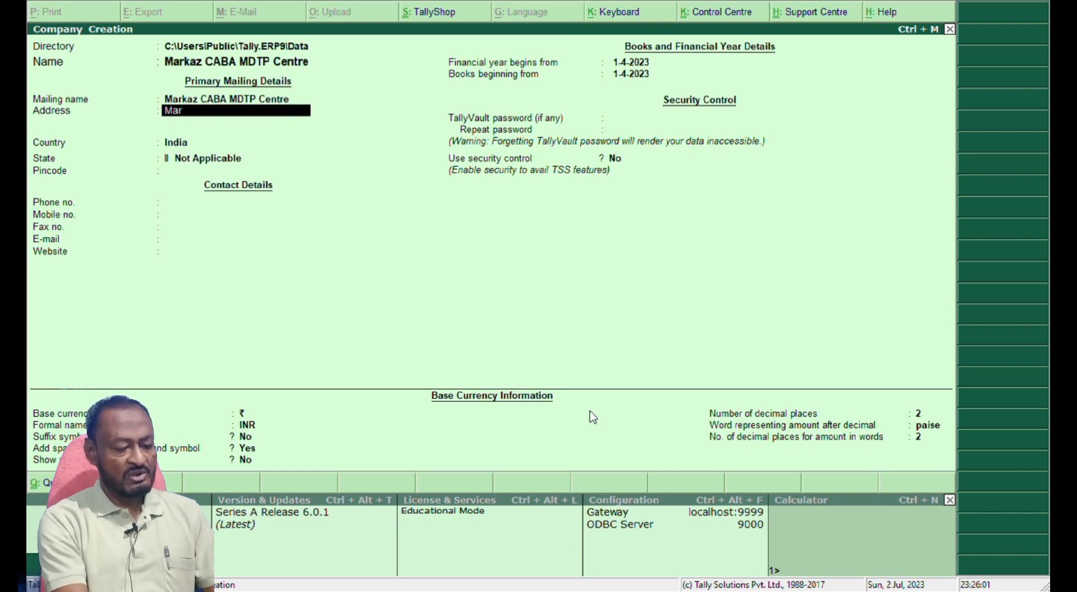
text(kaz Road,)
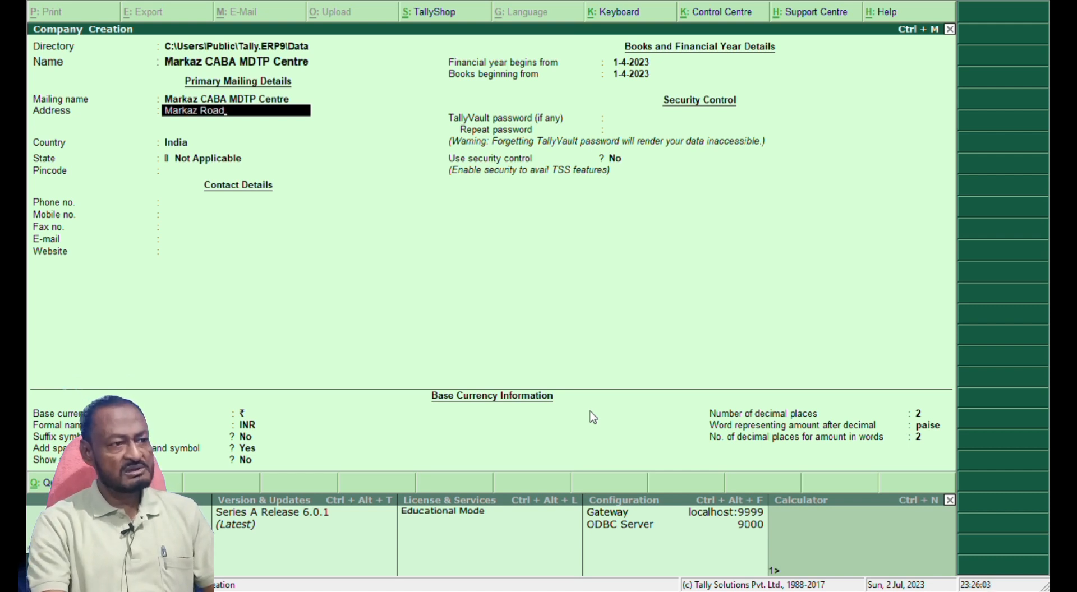
key(Return)
text(Mada)
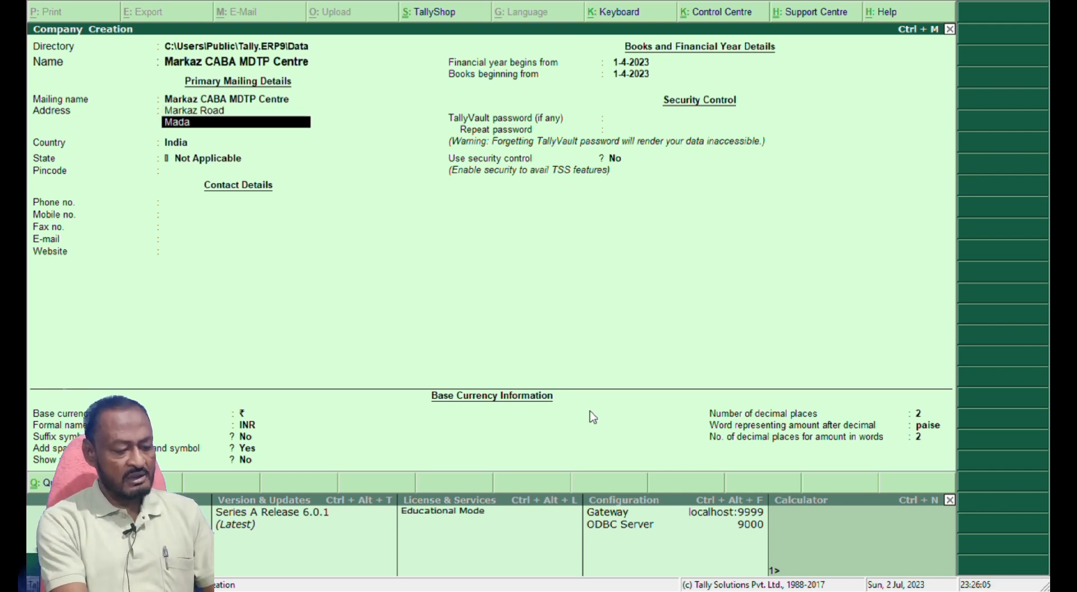
text(ni Nagr)
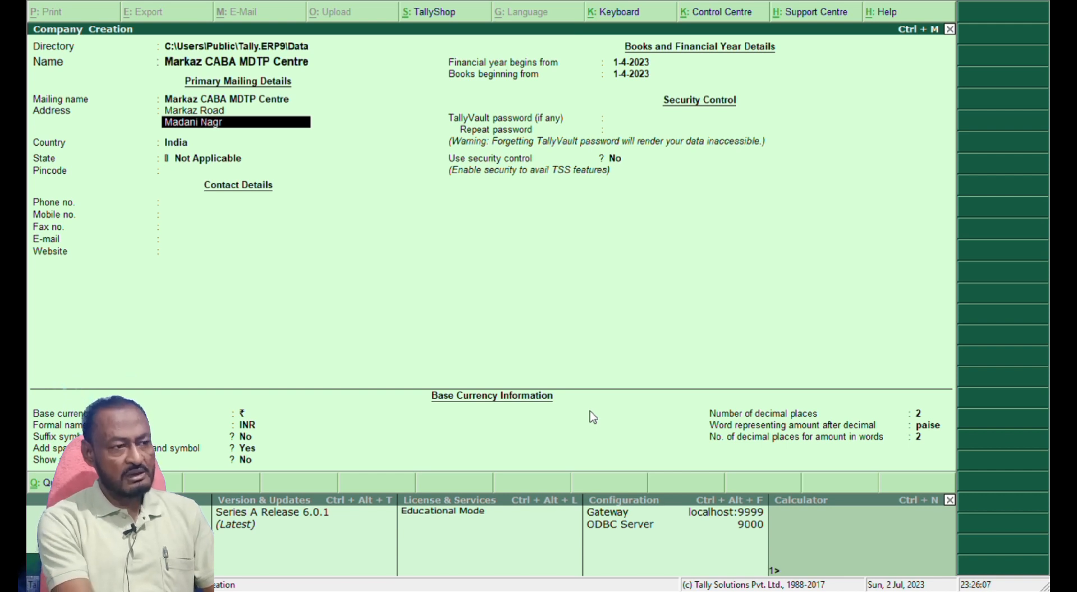
key(BackSpace)
text(ar)
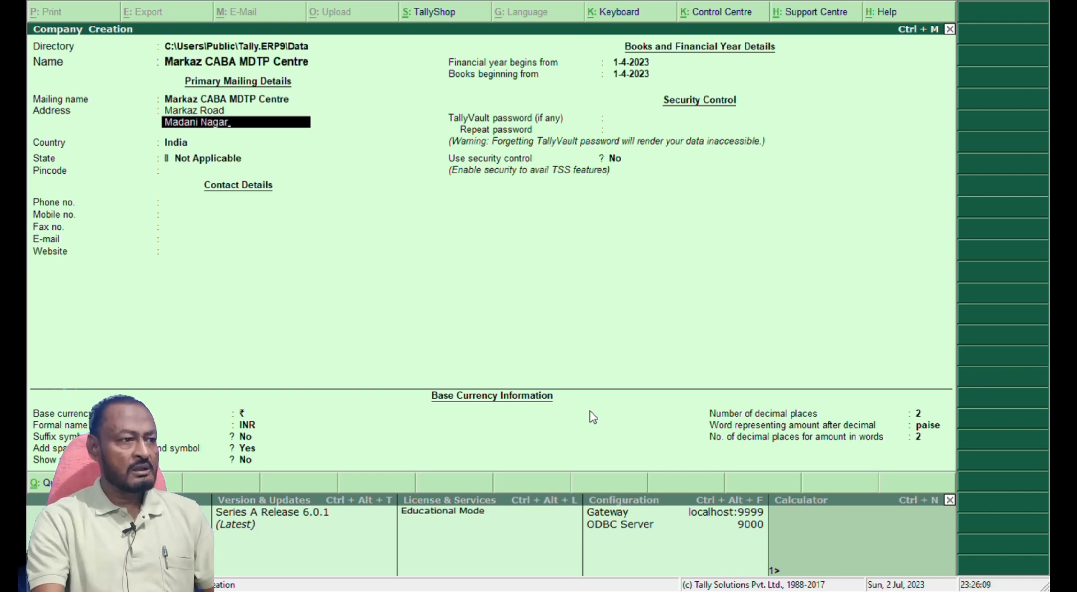
key(Return)
text(Hojal)
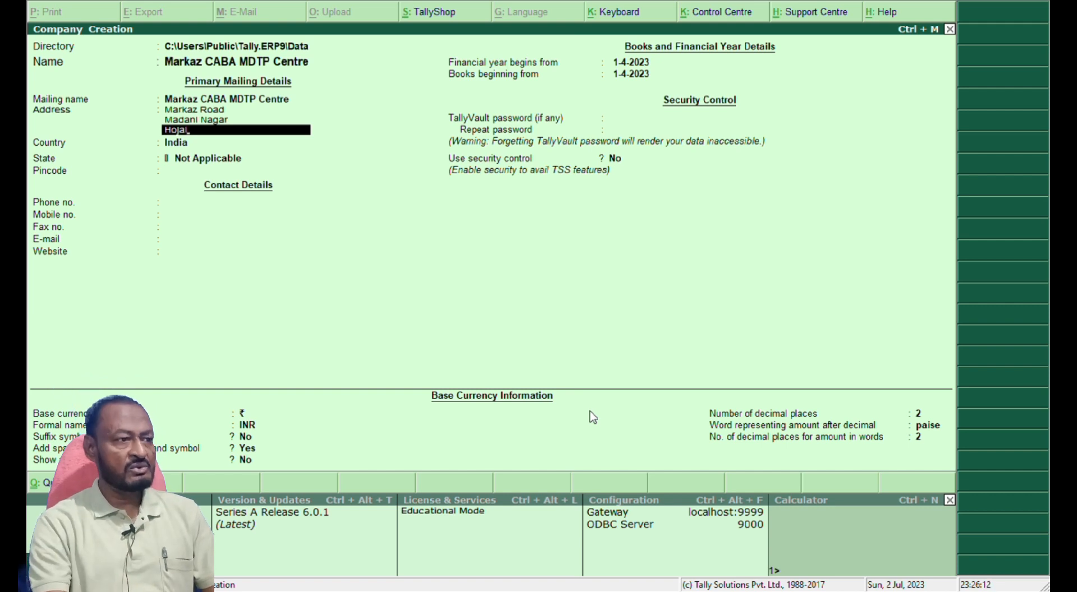
key(Return)
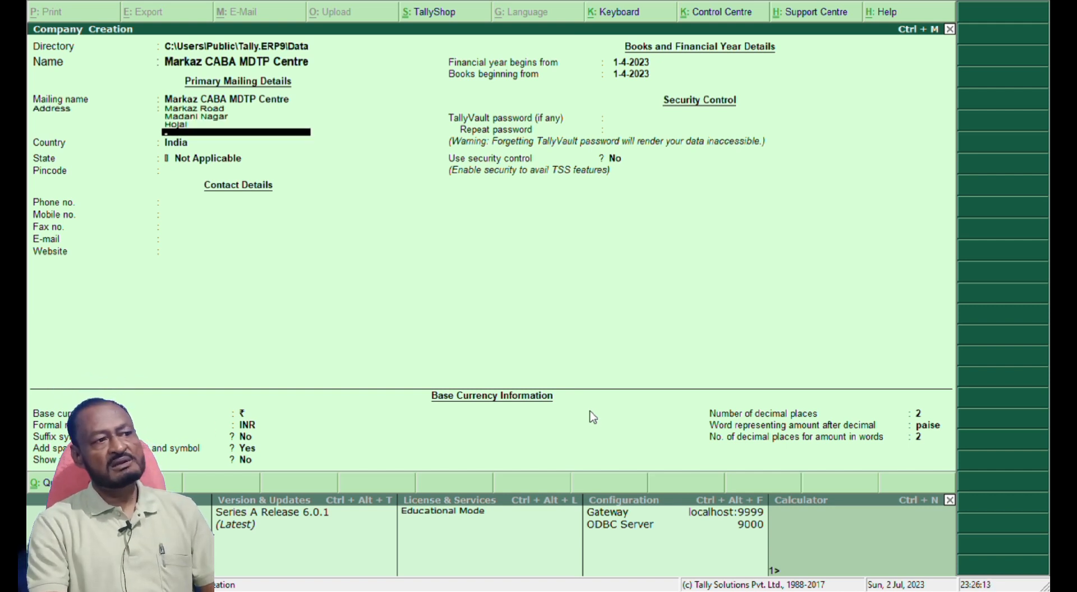
key(Return)
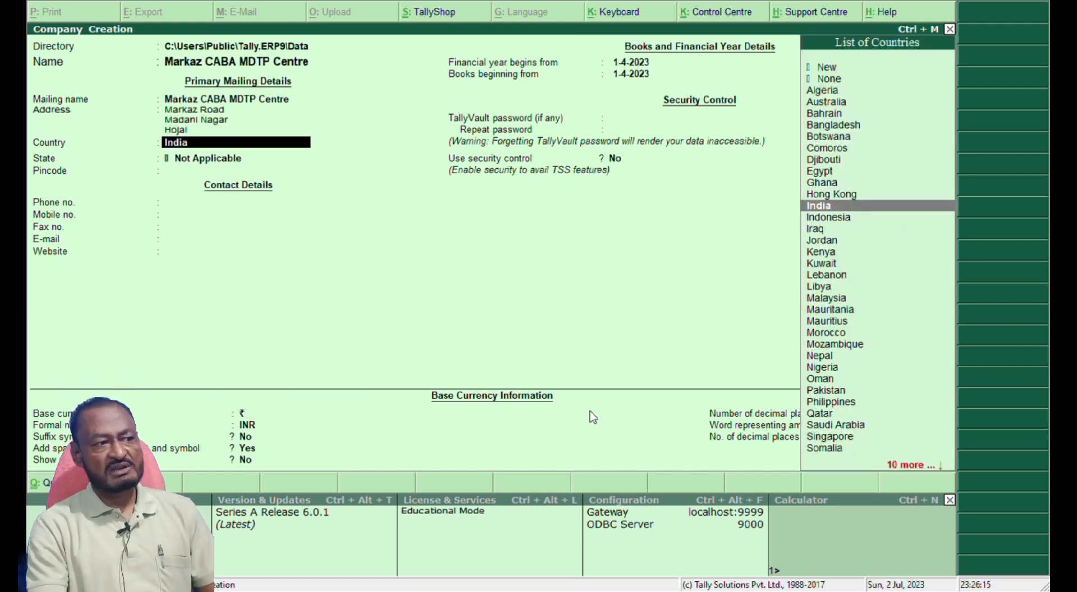
Keep India as the country, set the state to Assam and enter the company's pincode.
key(Return)
text(As)
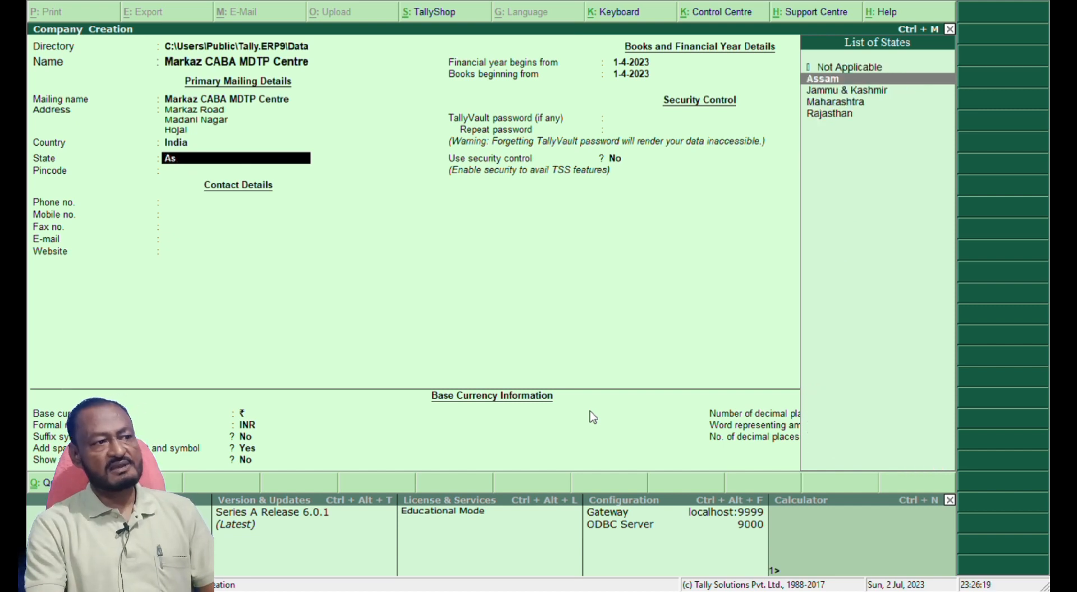
key(Return)
text(78)
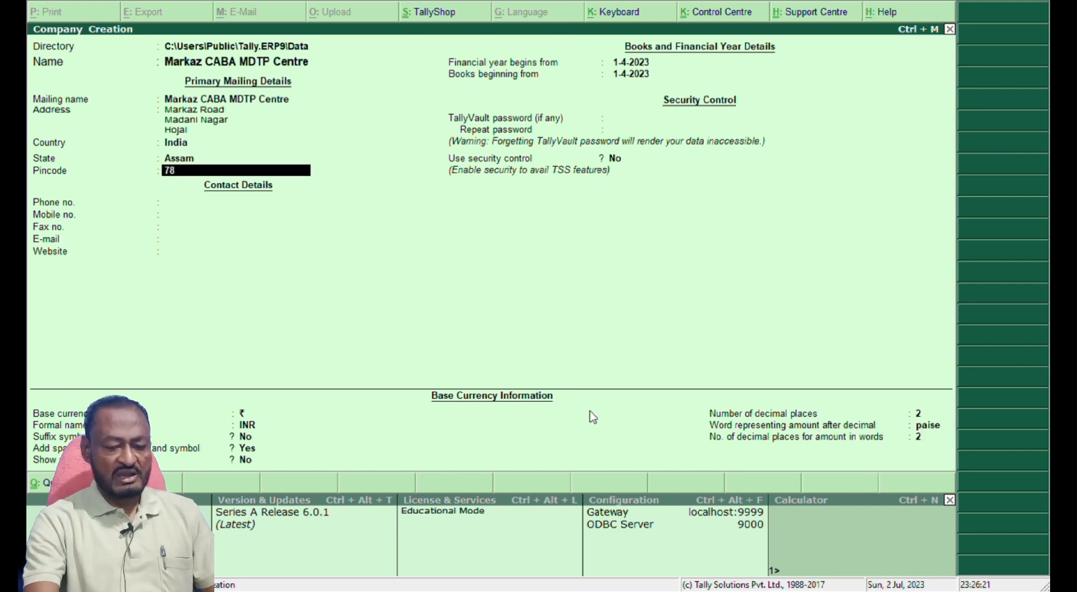
text(2435)
key(Return)
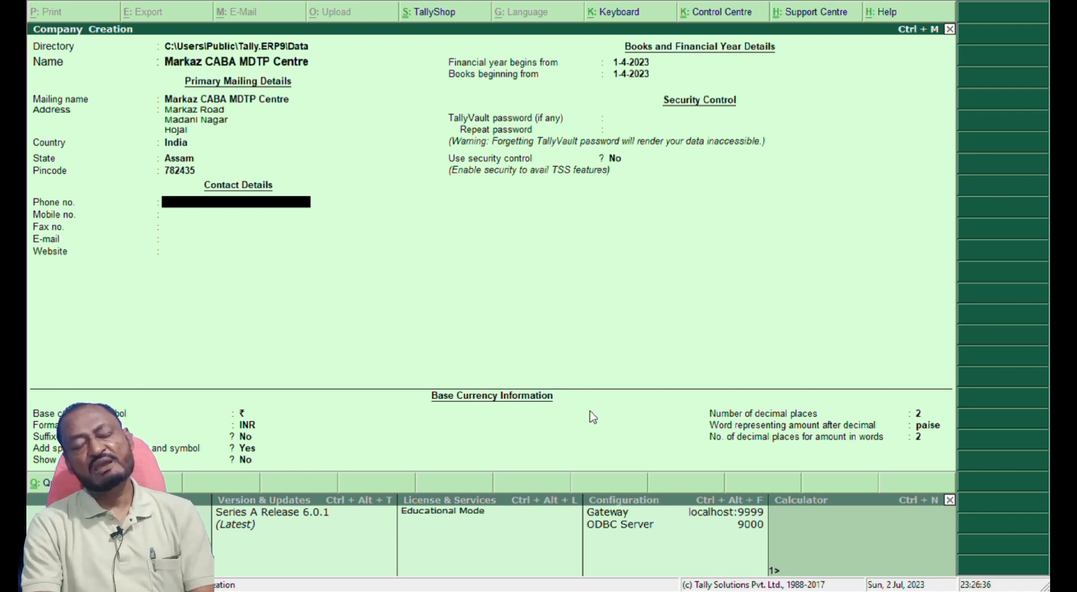
Leave all contact details blank and keep 1-4-2023 as both the financial year start and the books beginning date.
key(Return)
key(Return)
key(Return)
key(Return)
key(Return)
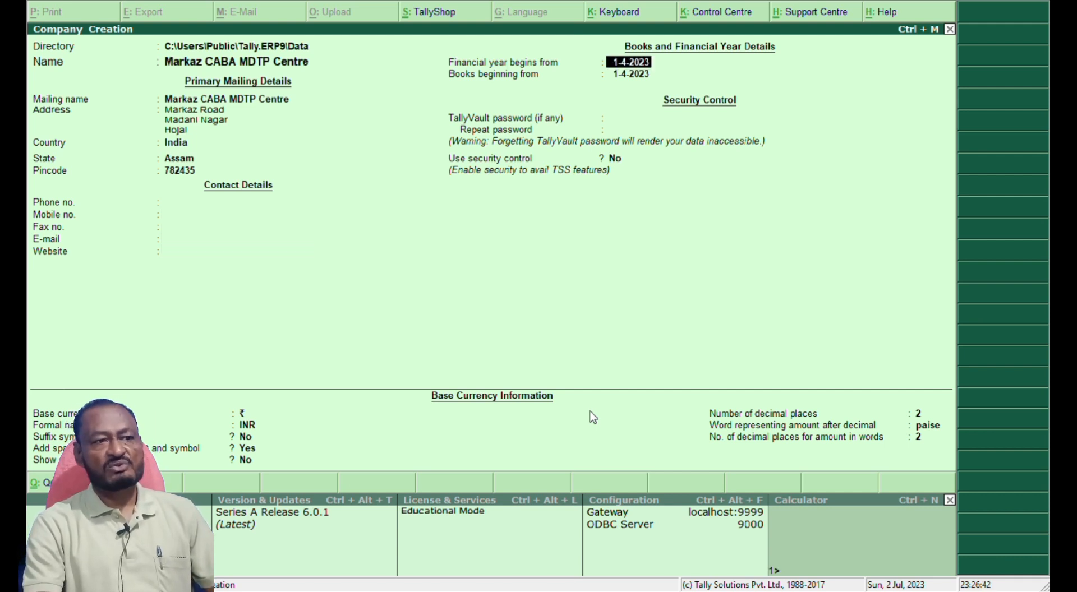
key(Return)
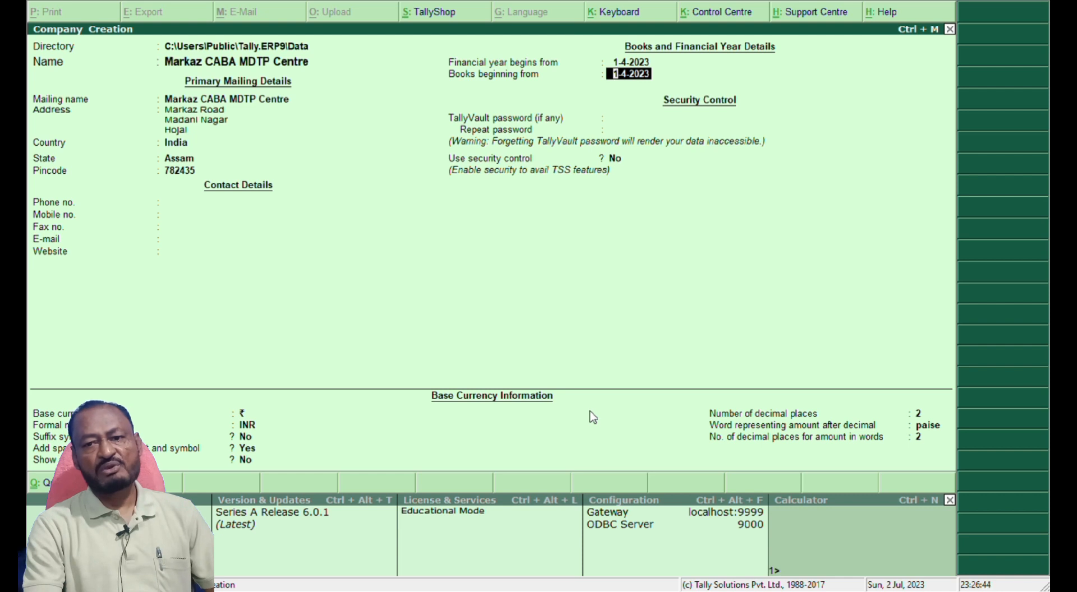
key(Return)
Leave the TallyVault password blank and security control at No, keep the default INR currency settings, and save the company.
key(Return)
key(Return)
key(Return)
key(Return)
key(Return)
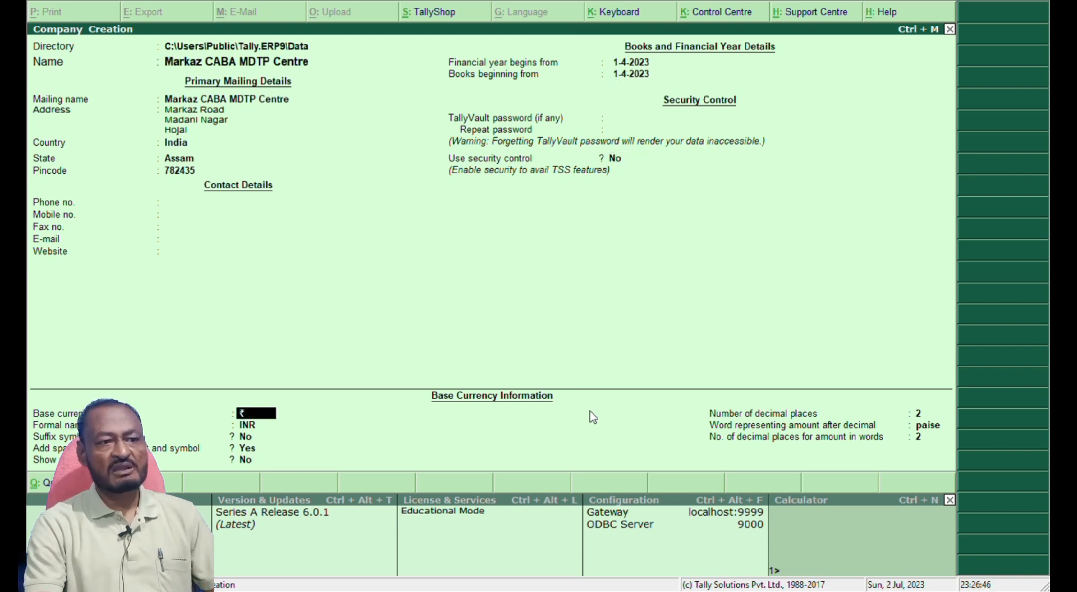
key(Return)
key(Return)
key(Return)
key(Return)
key(Return)
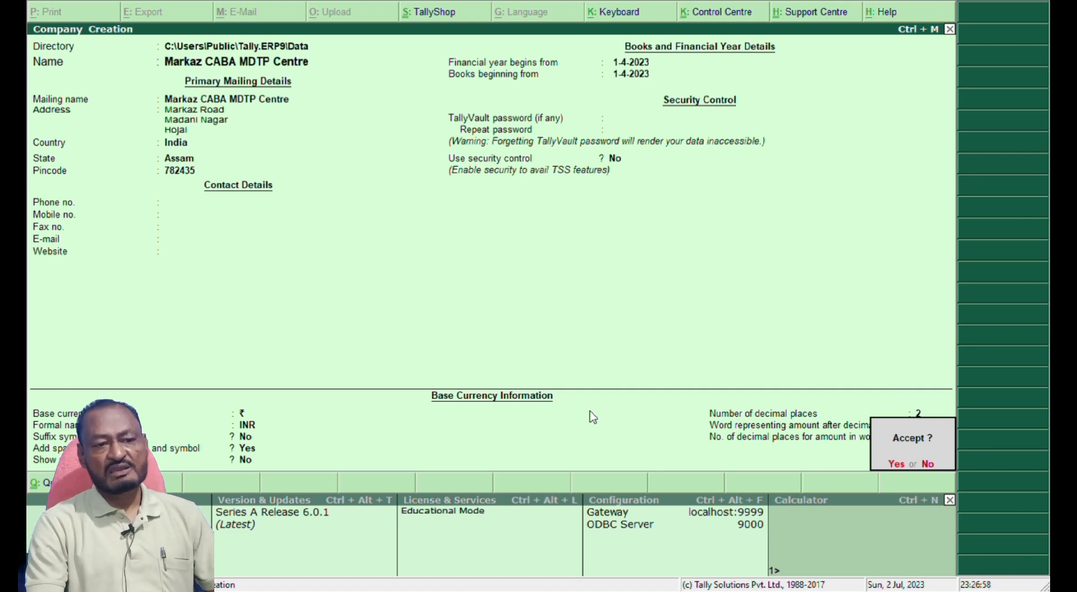
key(Return)
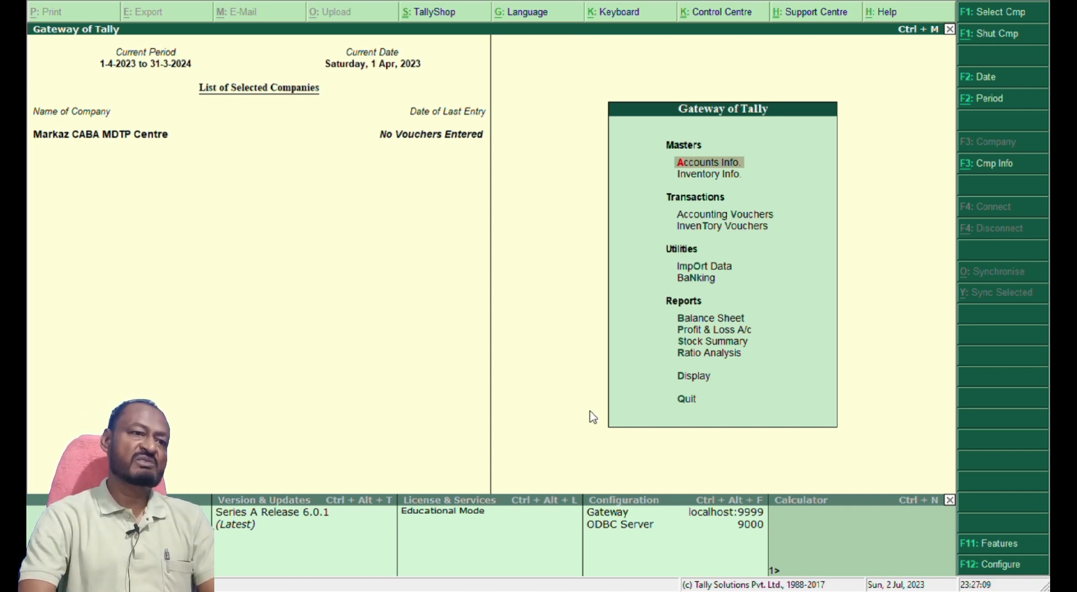
Start creating a single ledger, name it Capital A/c and leave its alias blank.
key(Return)
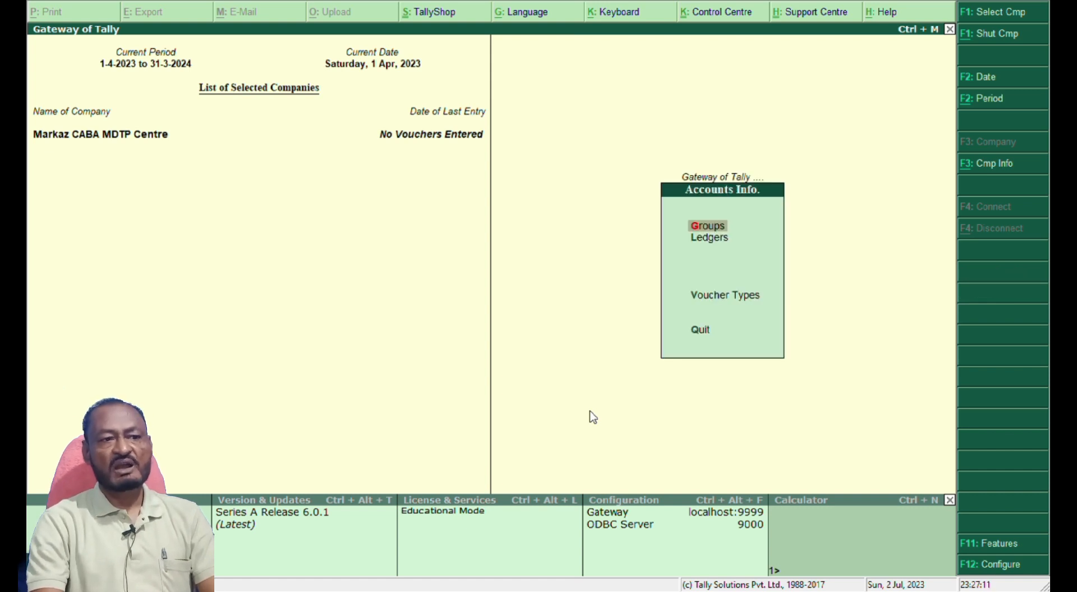
key(Down)
key(Return)
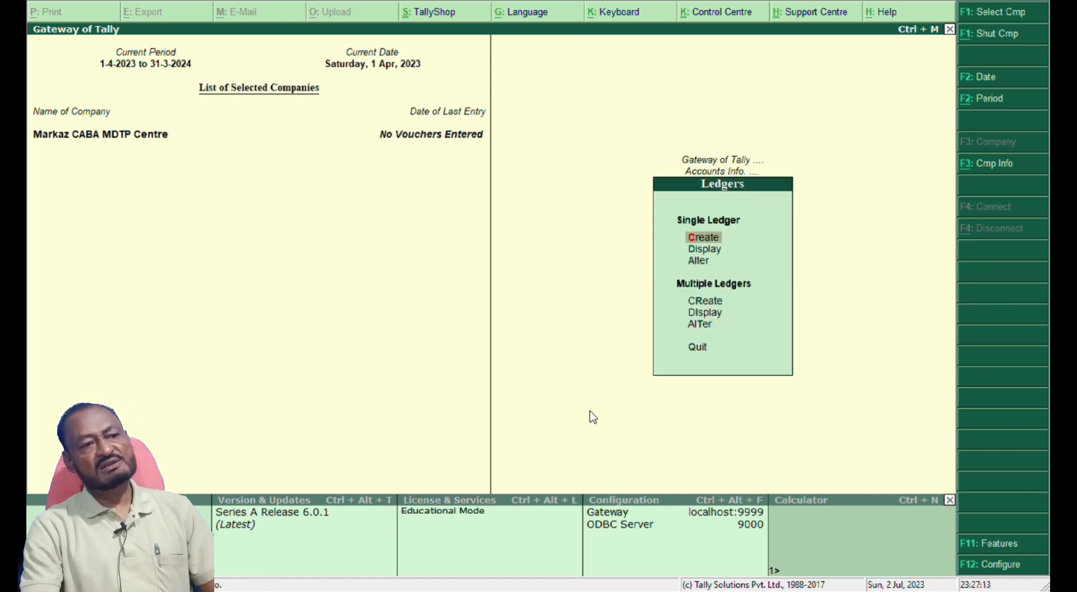
key(Return)
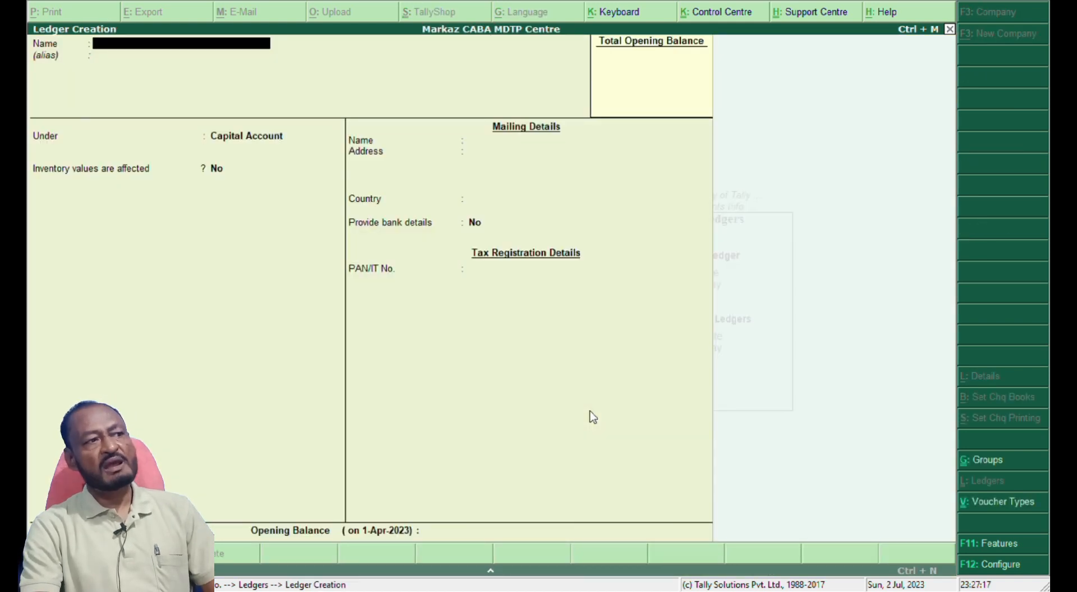
text(Ca)
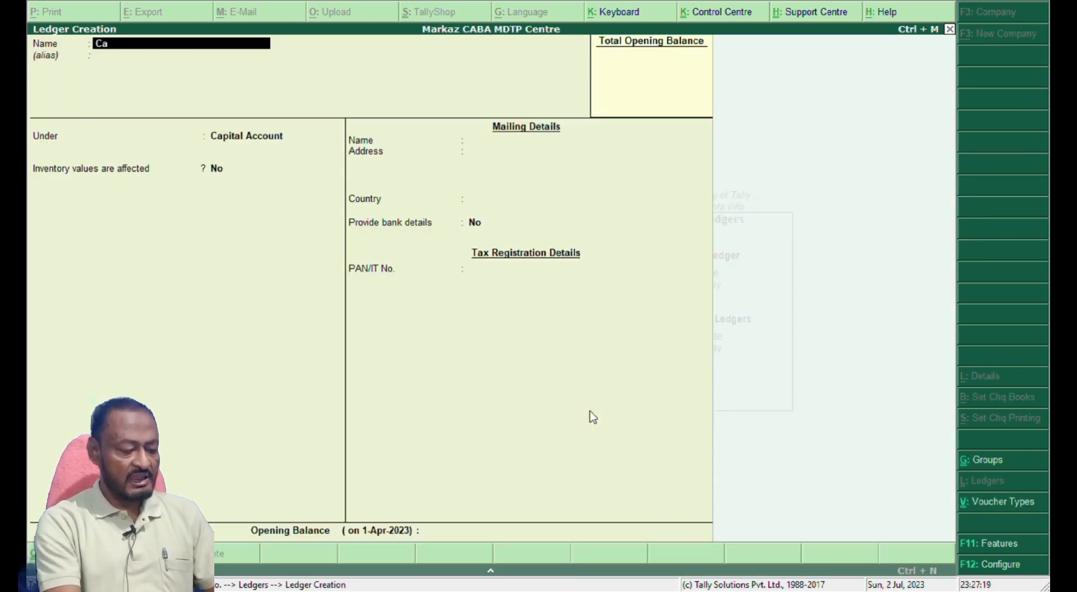
text(pital)
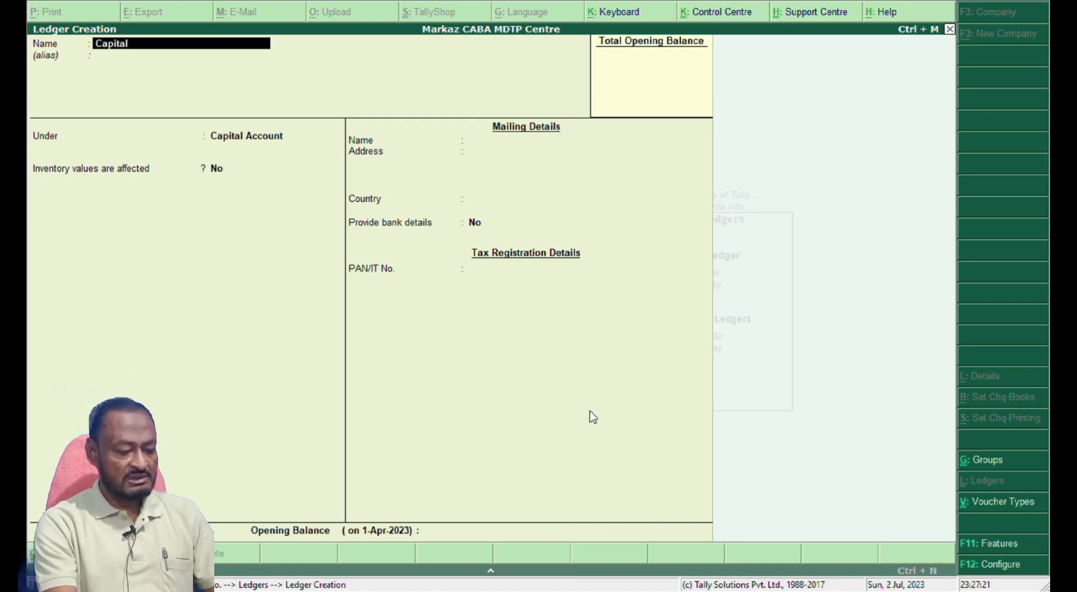
text( a)
text(c)
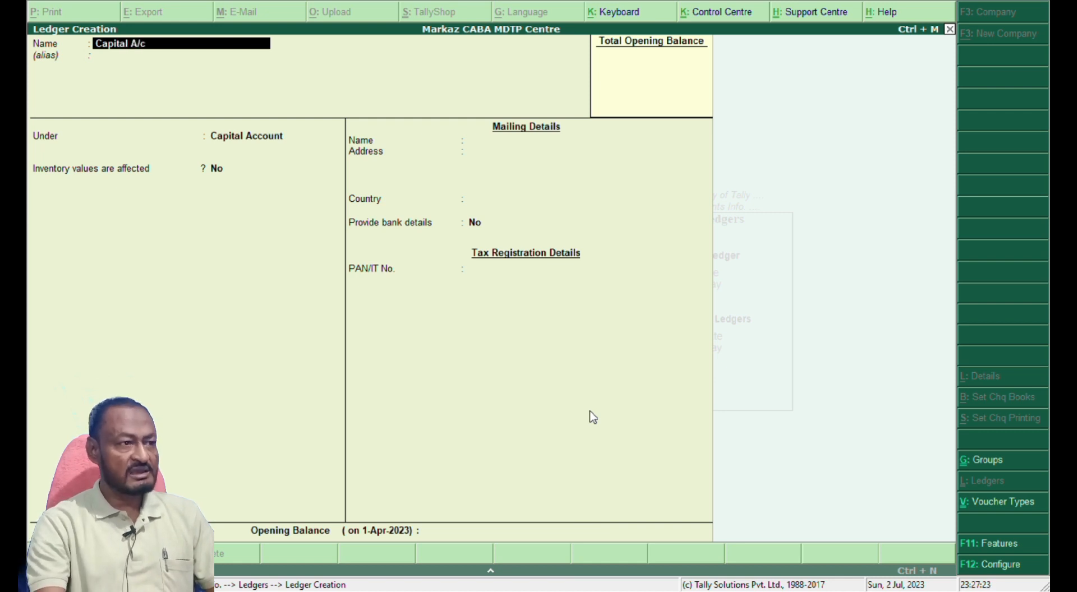
key(Return)
key(Return)
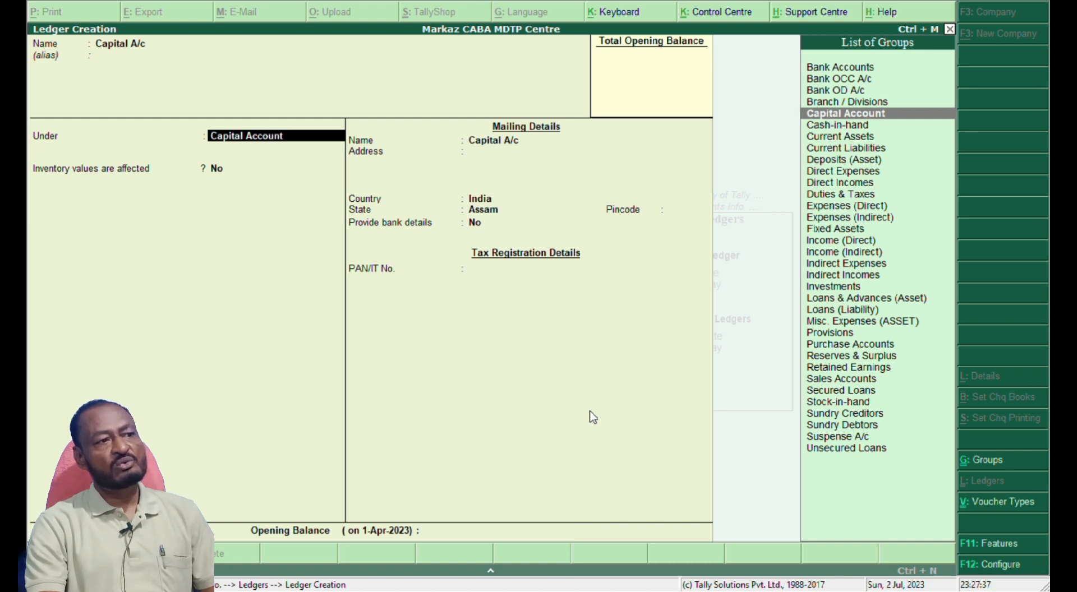
Place the ledger under Capital Account and accept the default inventory, mailing, bank and tax details up to the opening balance.
key(Return)
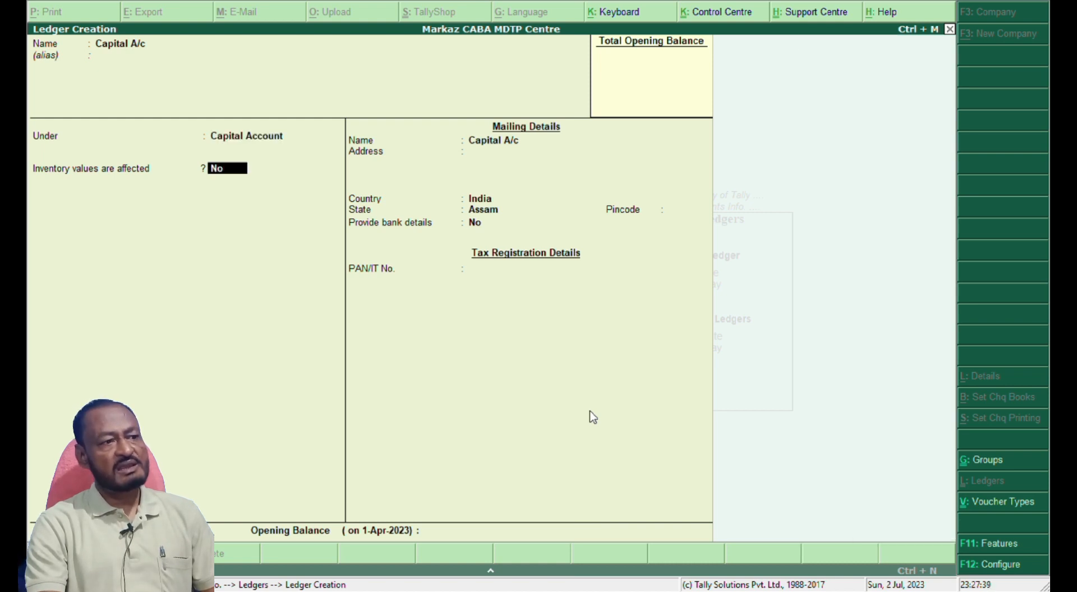
key(Return)
key(Return)
key(Return)
key(Return)
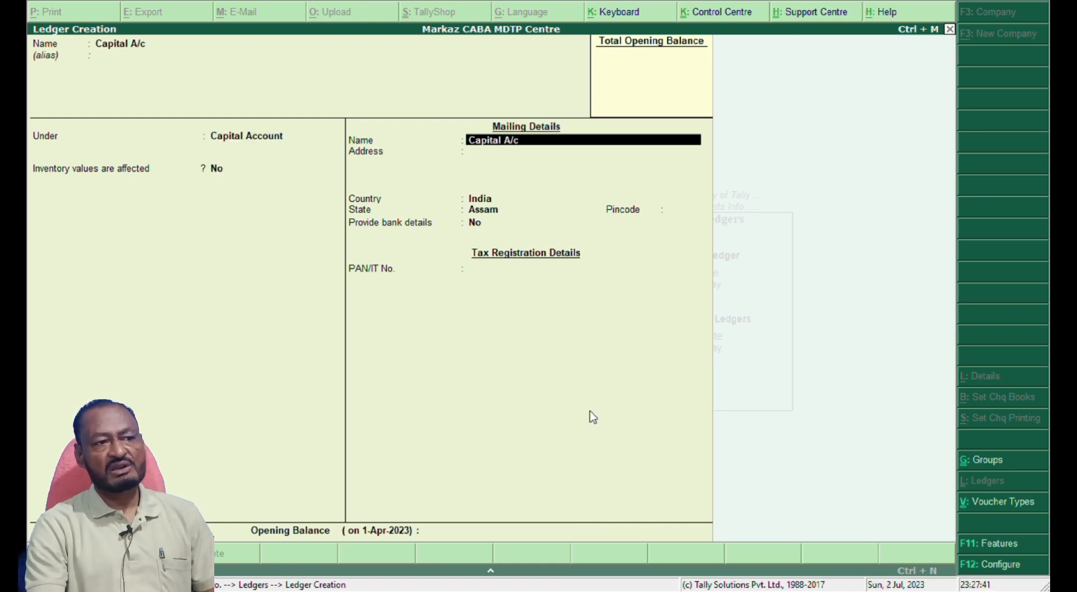
key(Return)
key(Return)
key(Return)
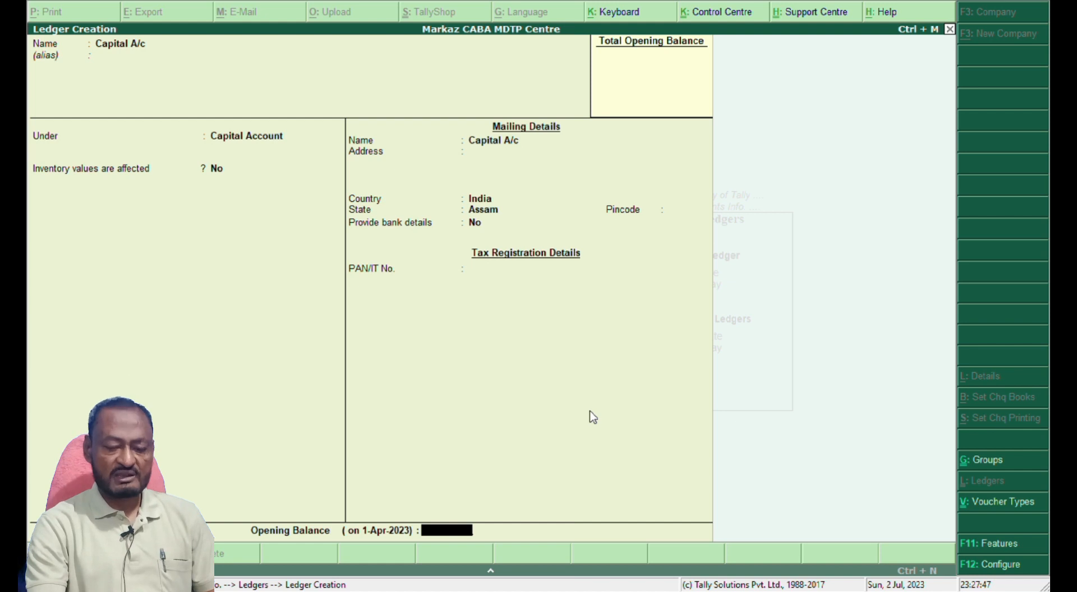
Set the Capital A/c opening balance to 25,000.00 Cr, save the ledger and quit ledger creation.
text(25000)
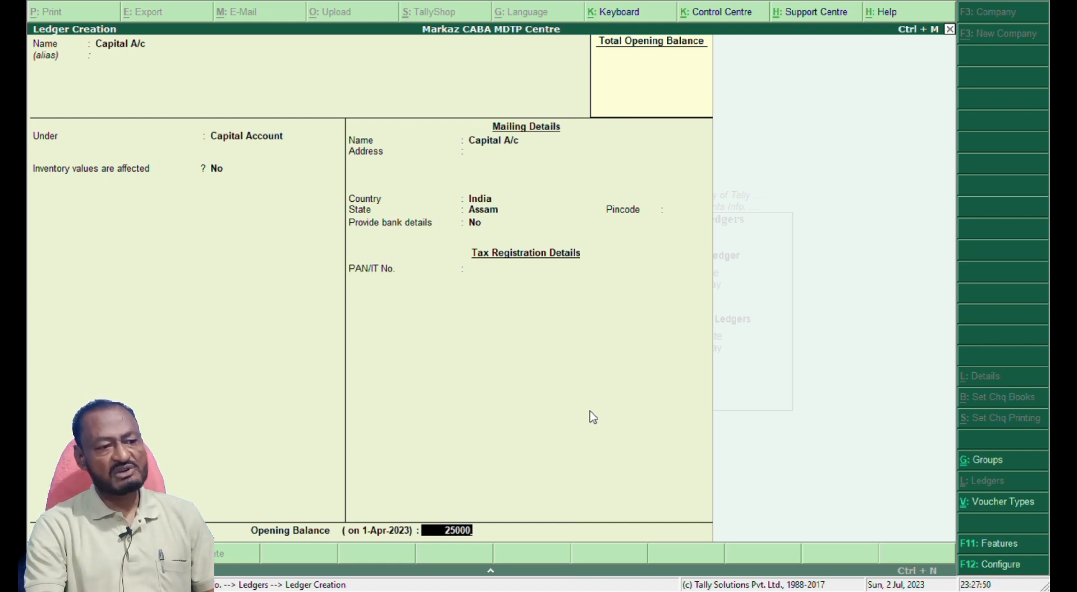
key(Return)
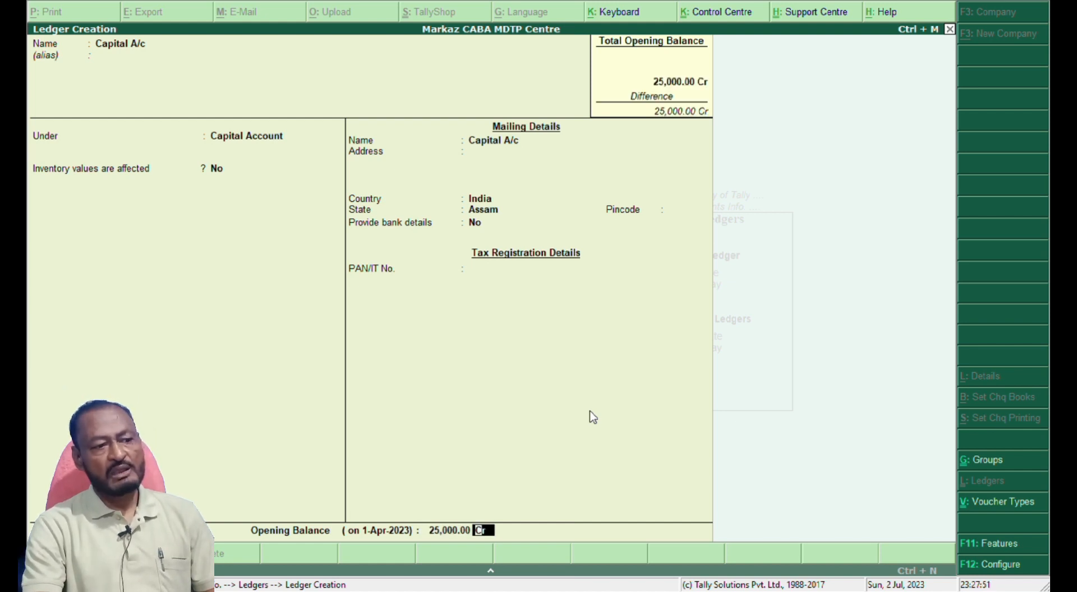
key(Return)
key(Return)
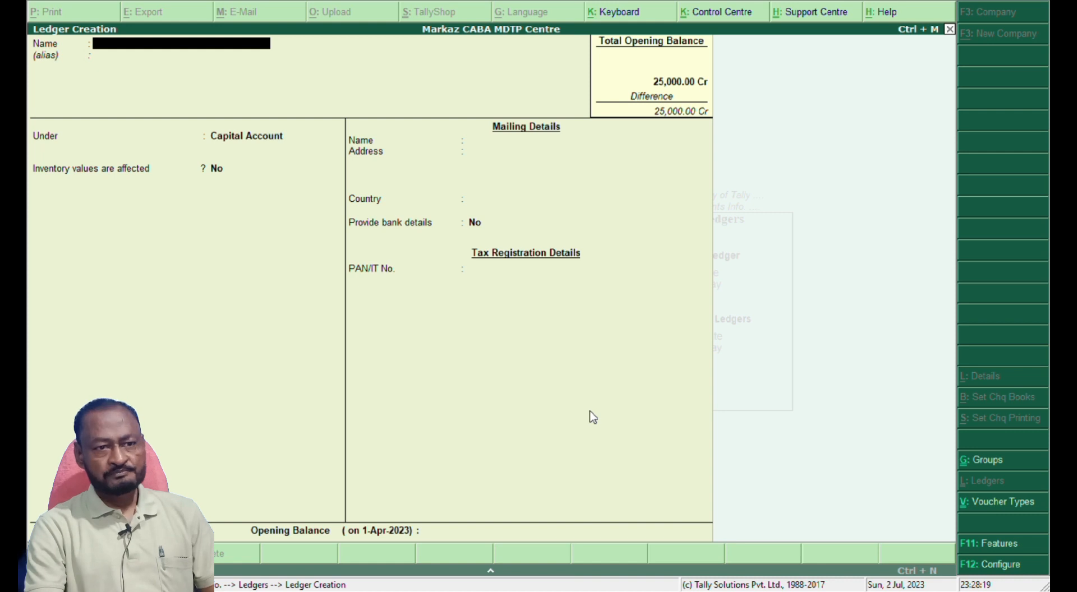
key(Escape)
key(y)
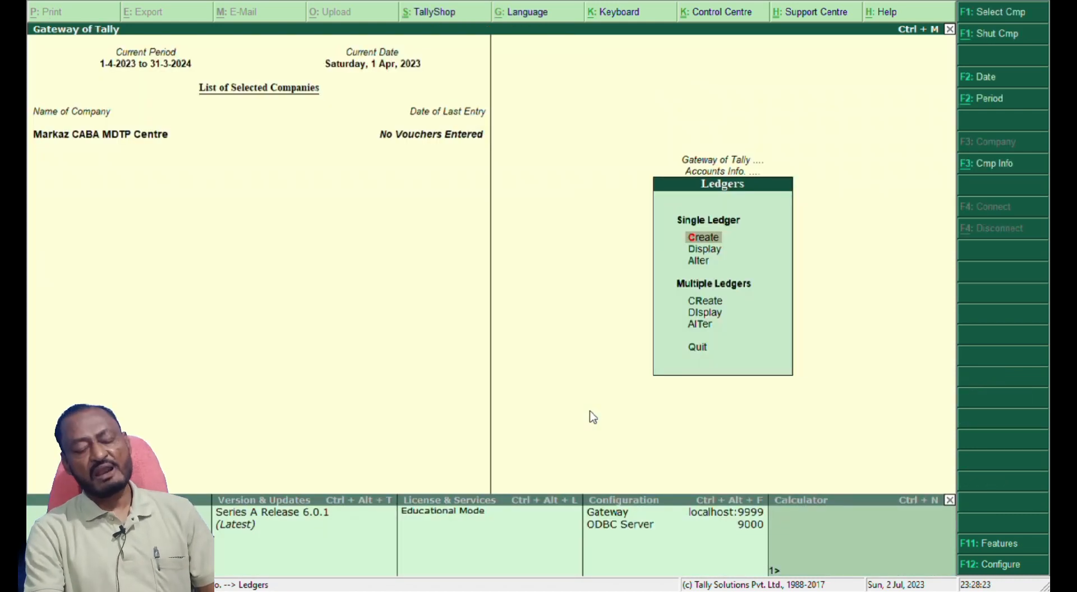
Open the existing Cash ledger for single-ledger alteration and keep its name, group, bank and tax details up to the opening balance.
key(Down)
key(Down)
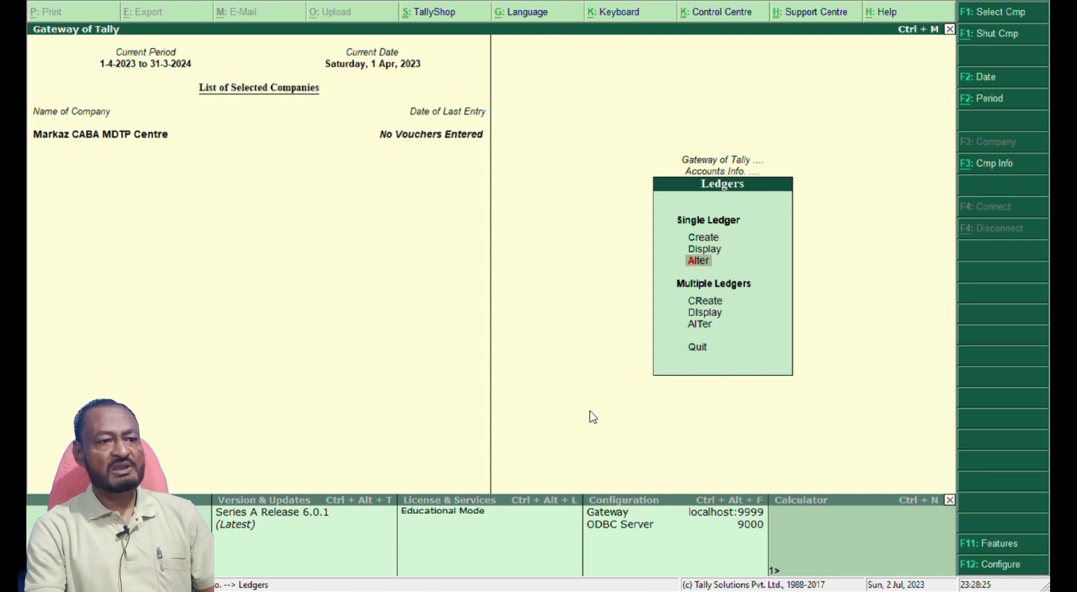
key(Return)
key(Down)
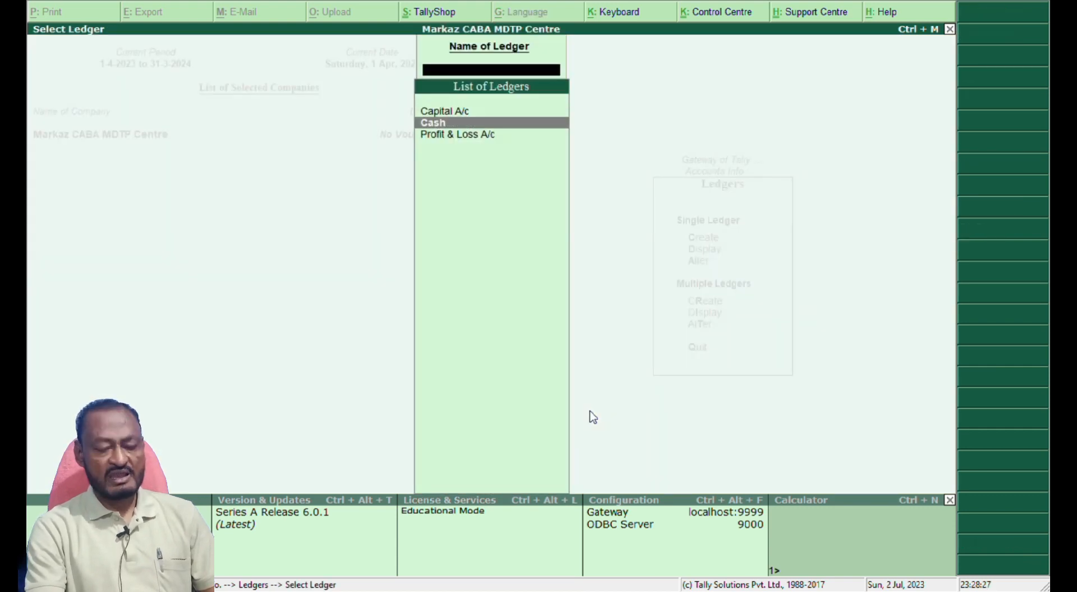
key(Return)
key(Return)
key(Return)
key(Return)
key(Return)
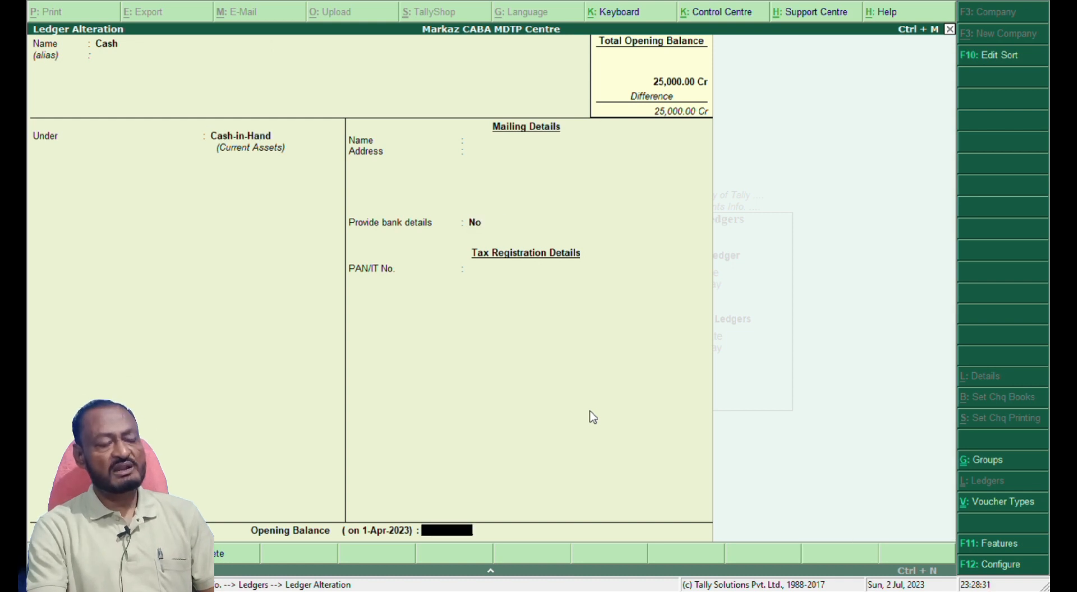
Set the Cash ledger's opening balance to 25,000.00 Dr, save it and leave ledger alteration.
text(25000)
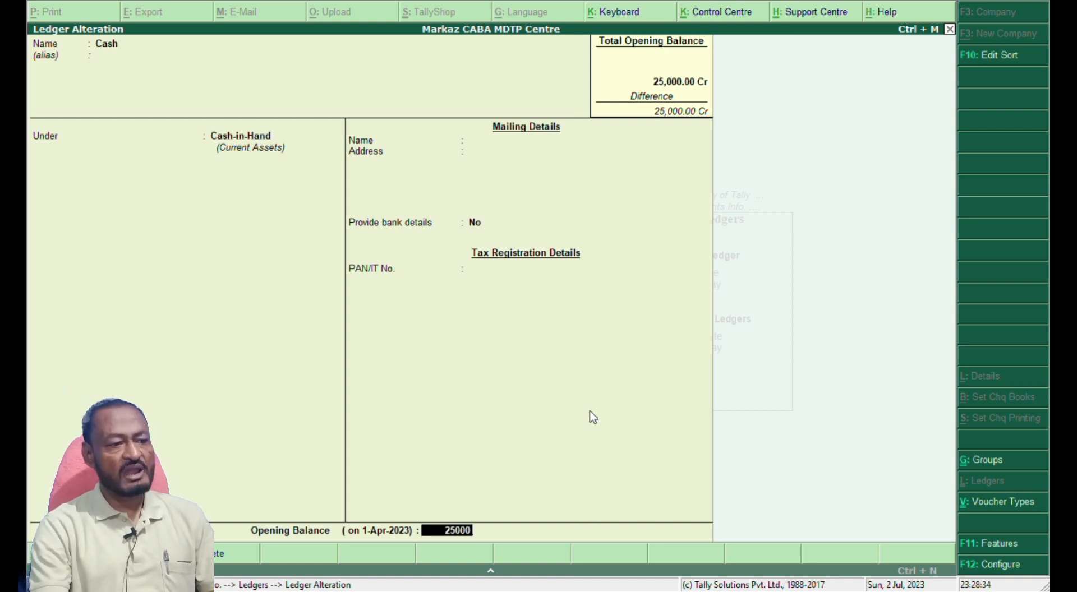
key(Return)
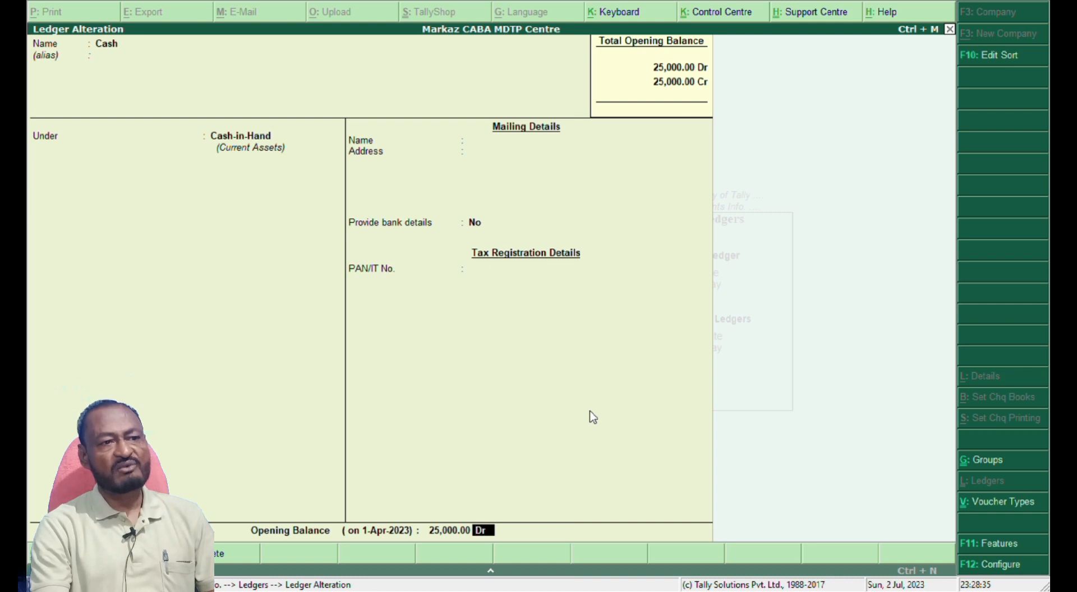
key(Return)
key(Return)
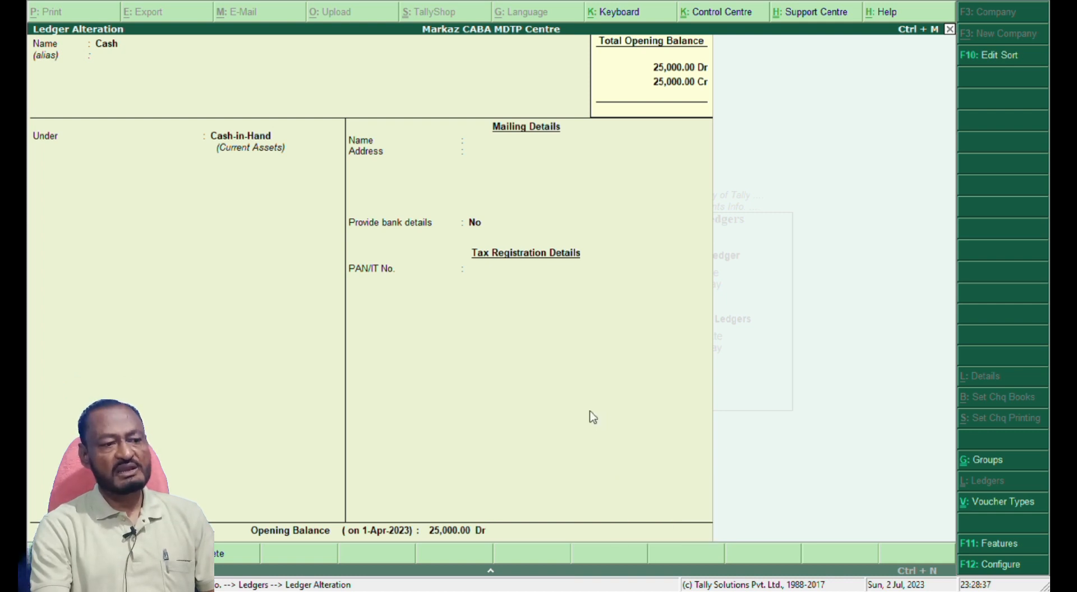
key(Escape)
key(Escape)
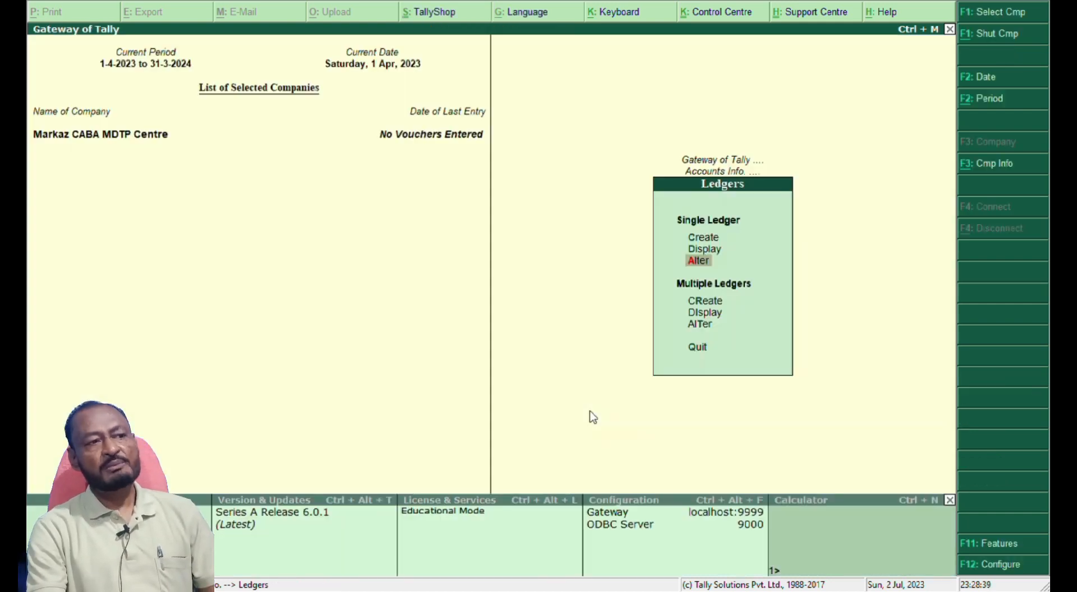
Start creating a new single ledger, name it Income A/c and leave the alias blank.
key(Up)
key(Up)
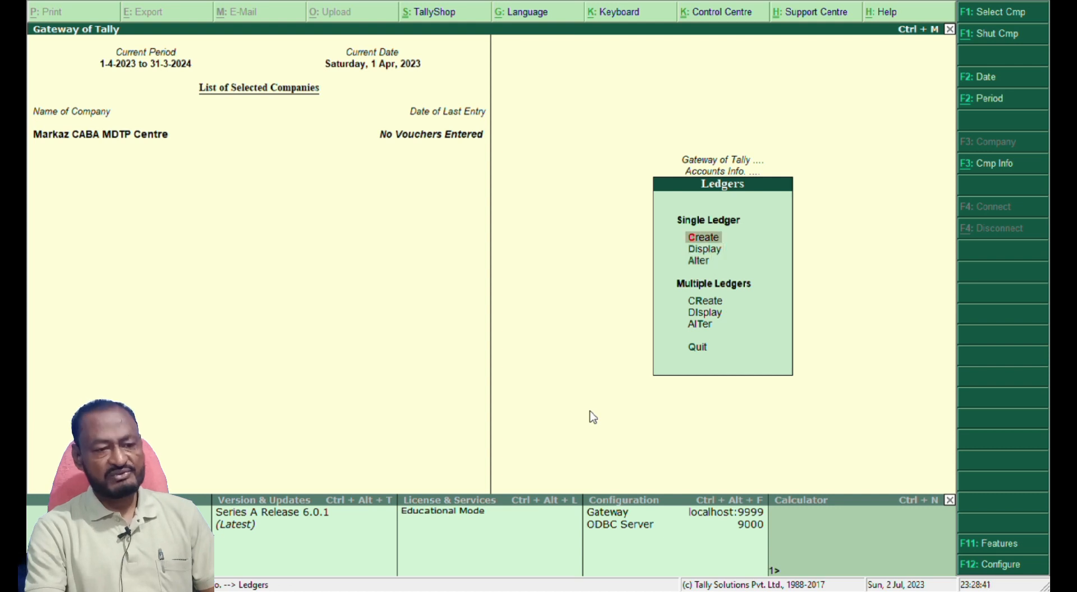
key(Return)
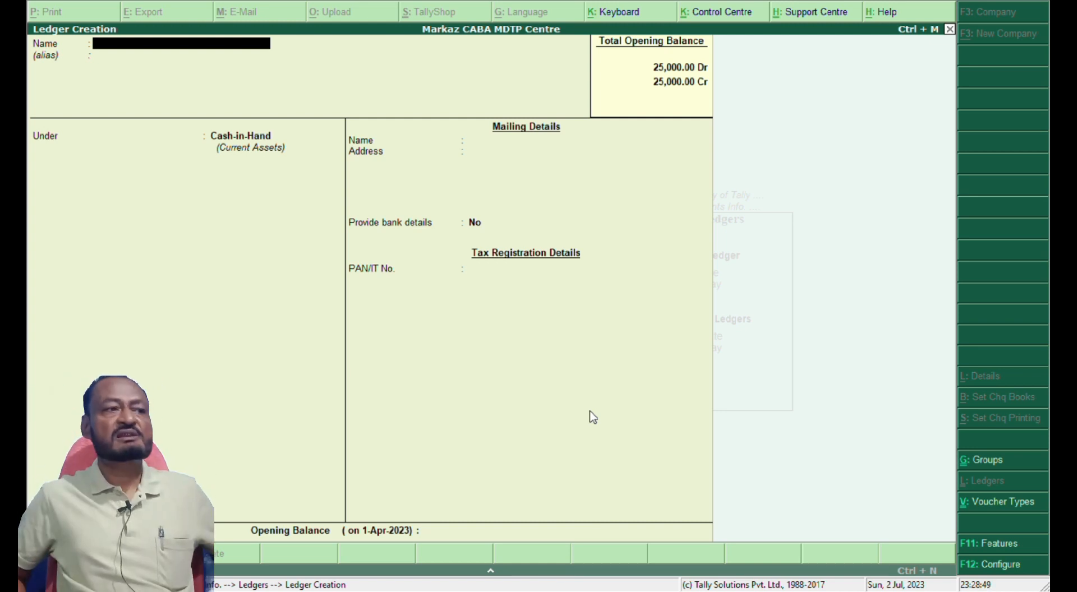
text(Incom)
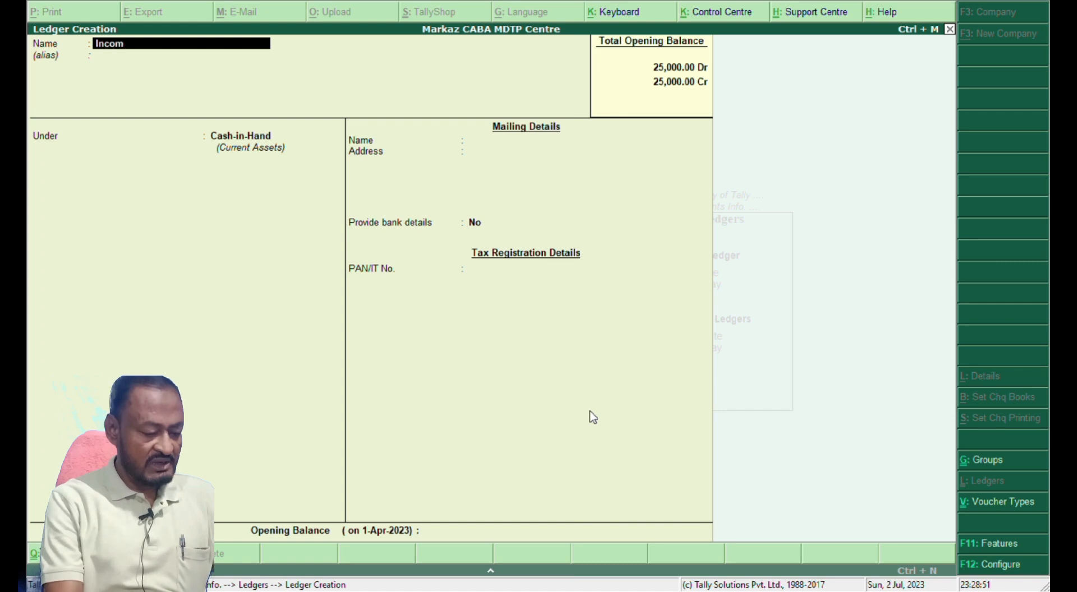
text(e A/c)
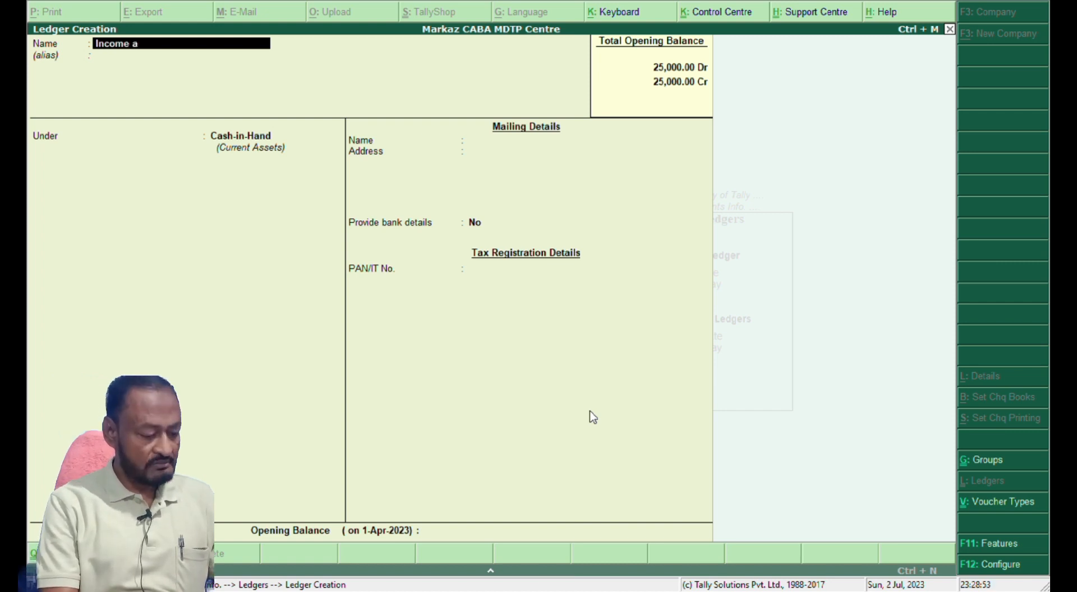
key(Return)
key(Return)
Place Income A/c under Indirect Incomes, keep inventory values at No, leave the opening balance blank and save the ledger.
text(Indi)
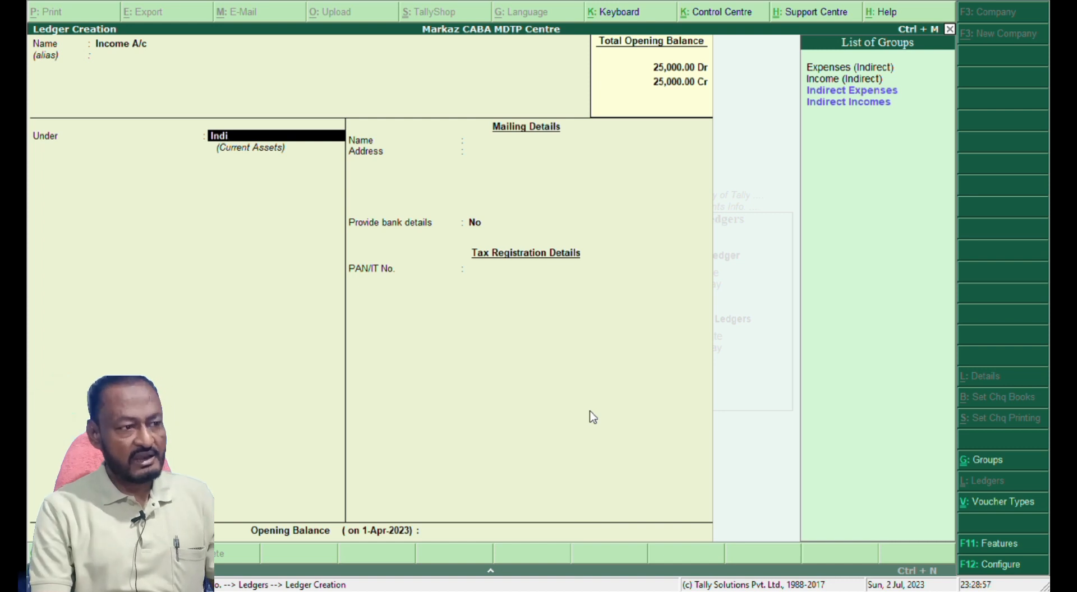
key(Down)
key(Return)
key(Return)
key(Return)
key(Return)
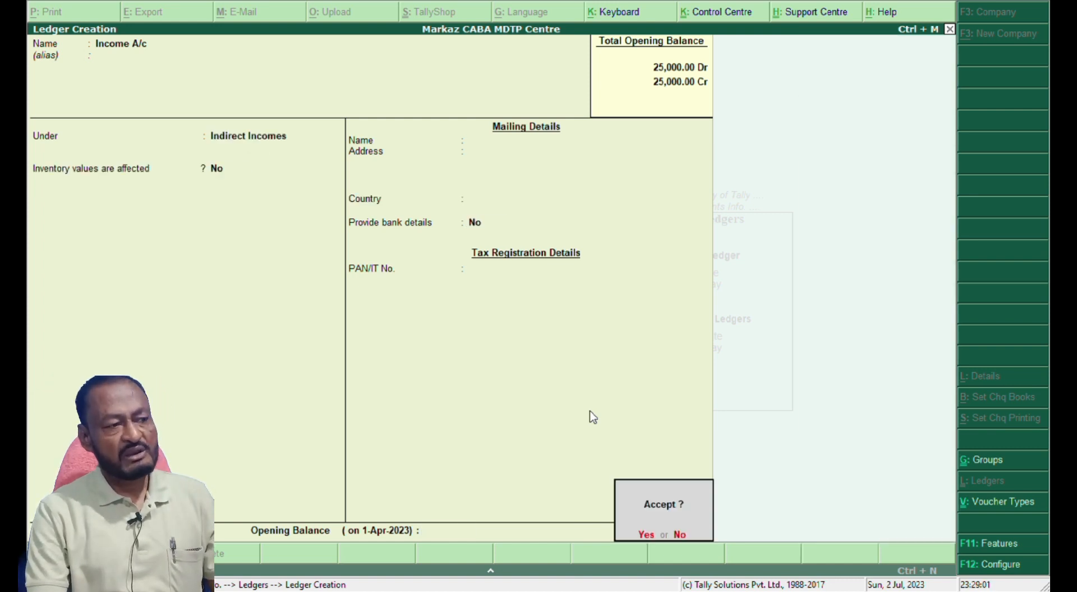
key(Return)
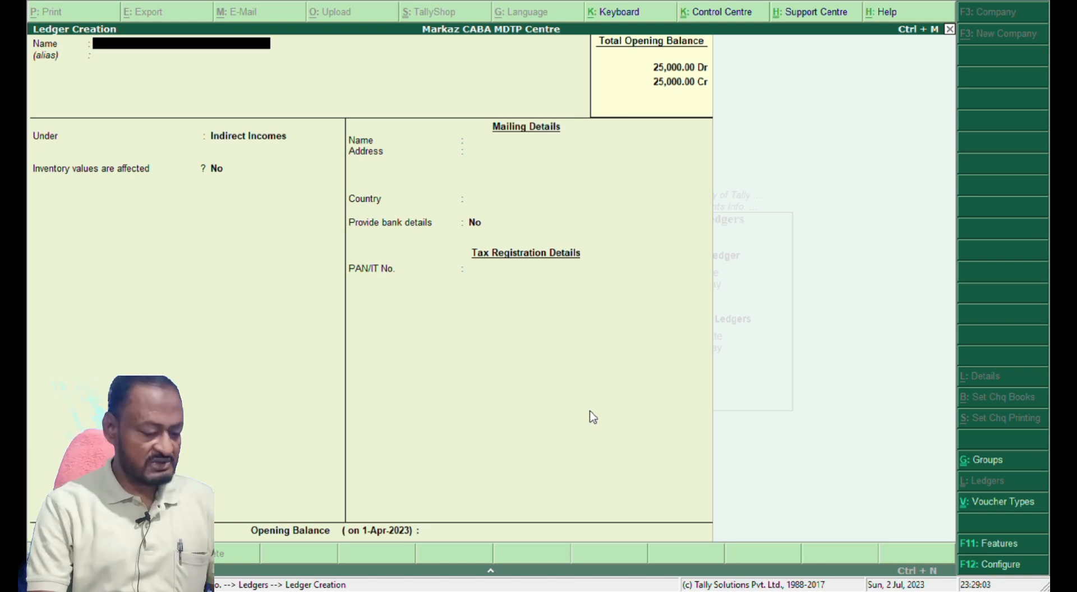
Create the ledger Expense A/c under Indirect Expenses with inventory values at No and no opening balance.
text(Expen)
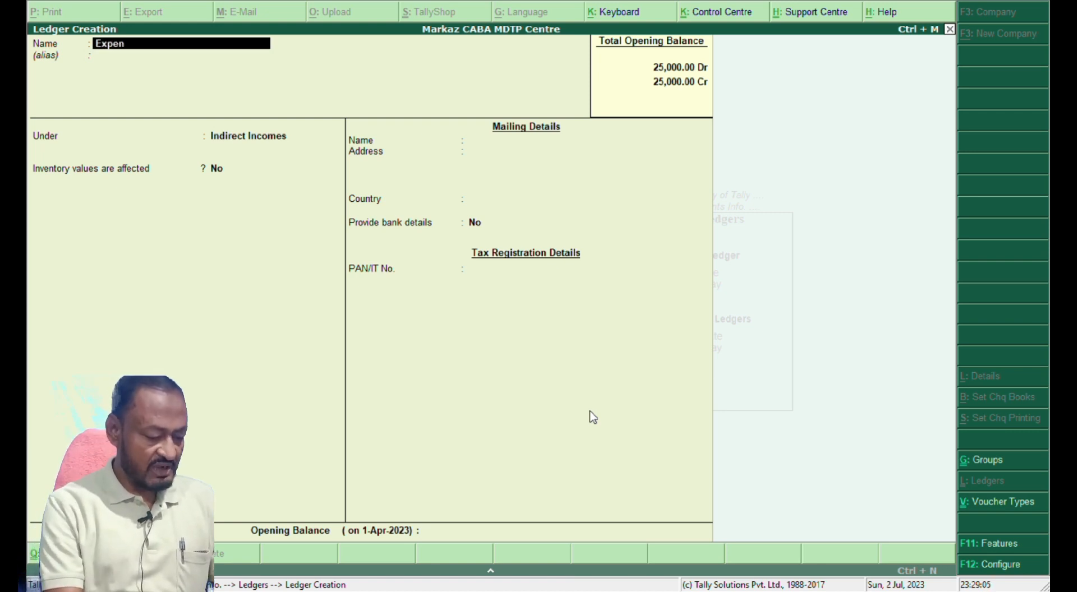
text(se A/c)
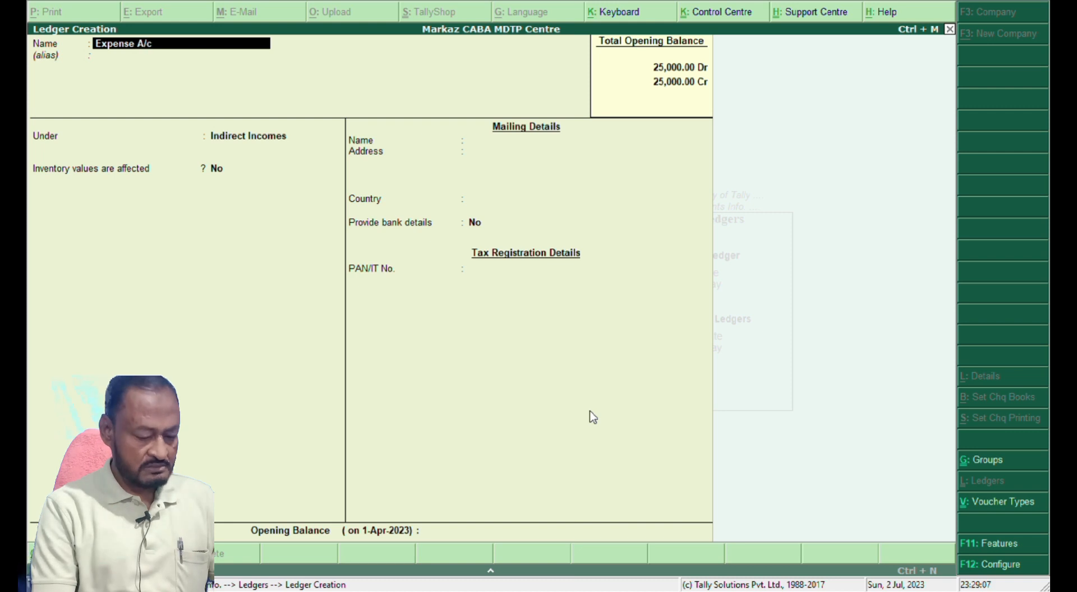
key(Return)
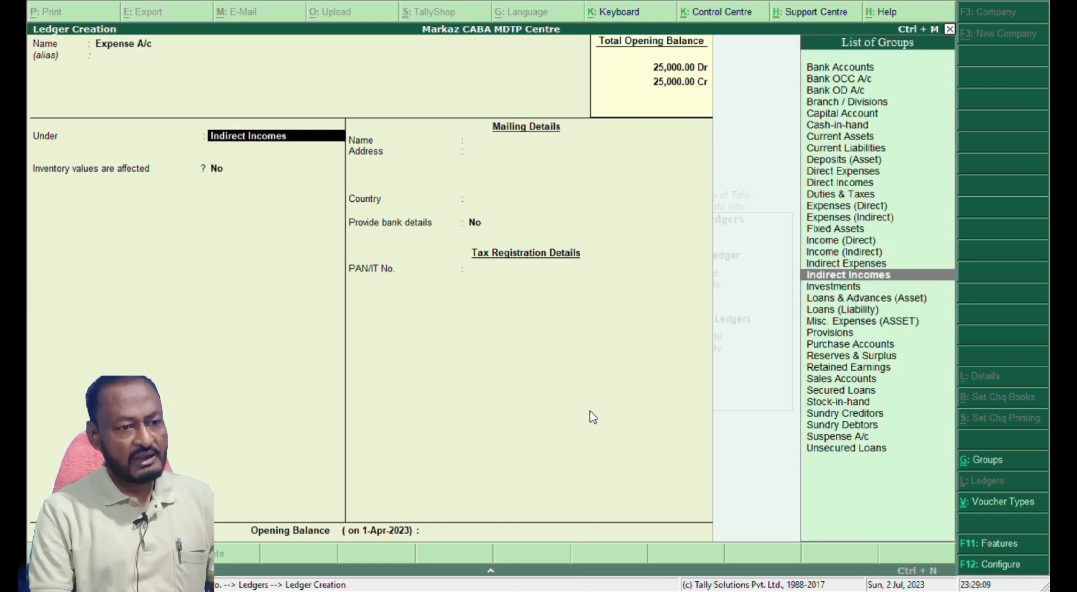
key(Up)
key(Return)
key(Return)
key(Return)
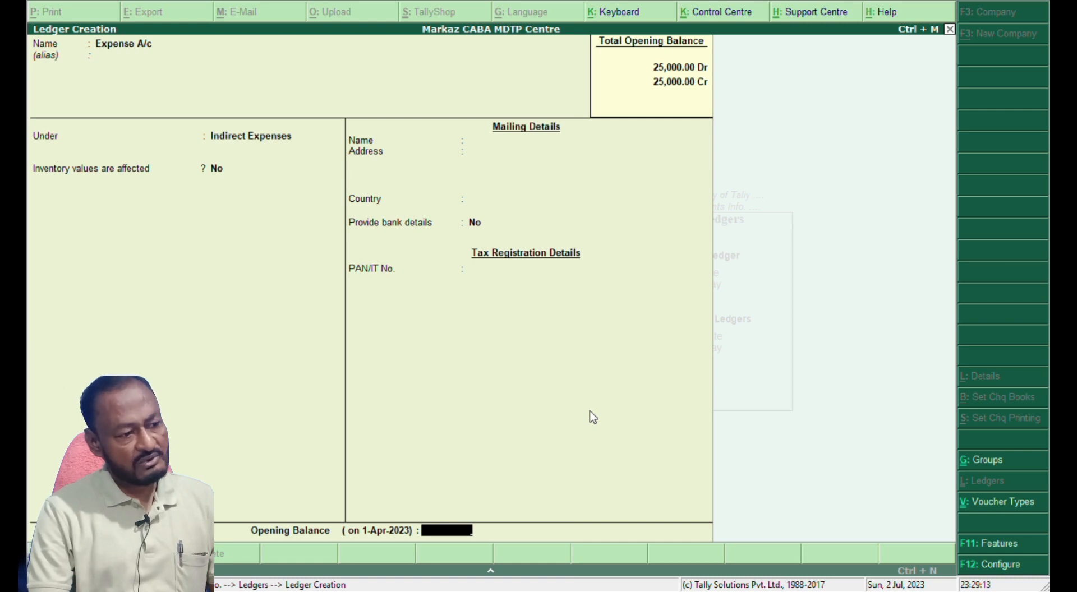
key(Return)
key(Return)
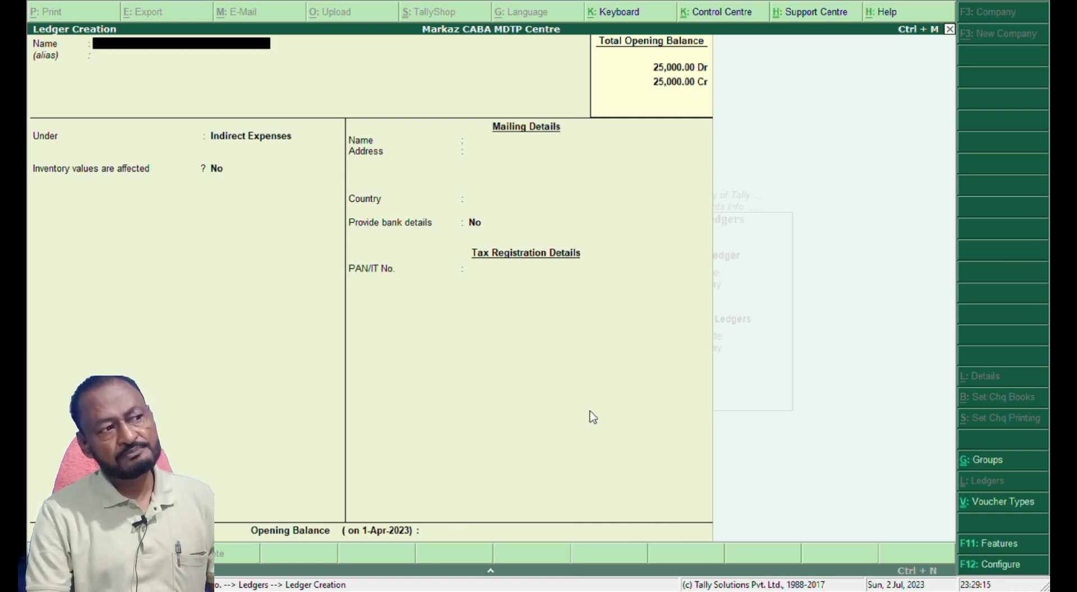
Name the next ledger State Bank of India, leave its alias blank and place it under Bank Accounts.
text(State)
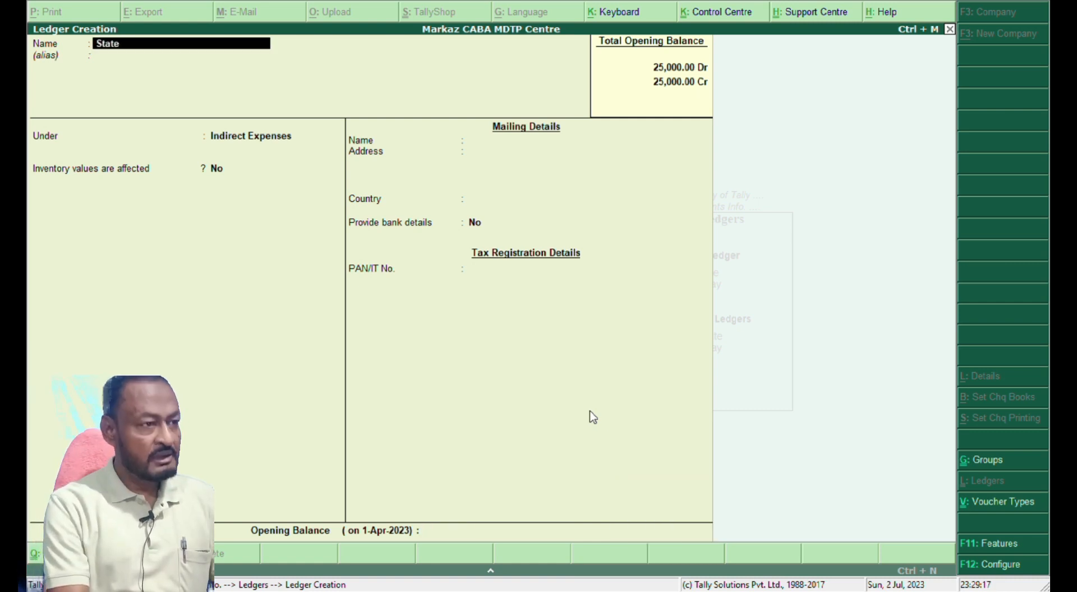
text( Ba)
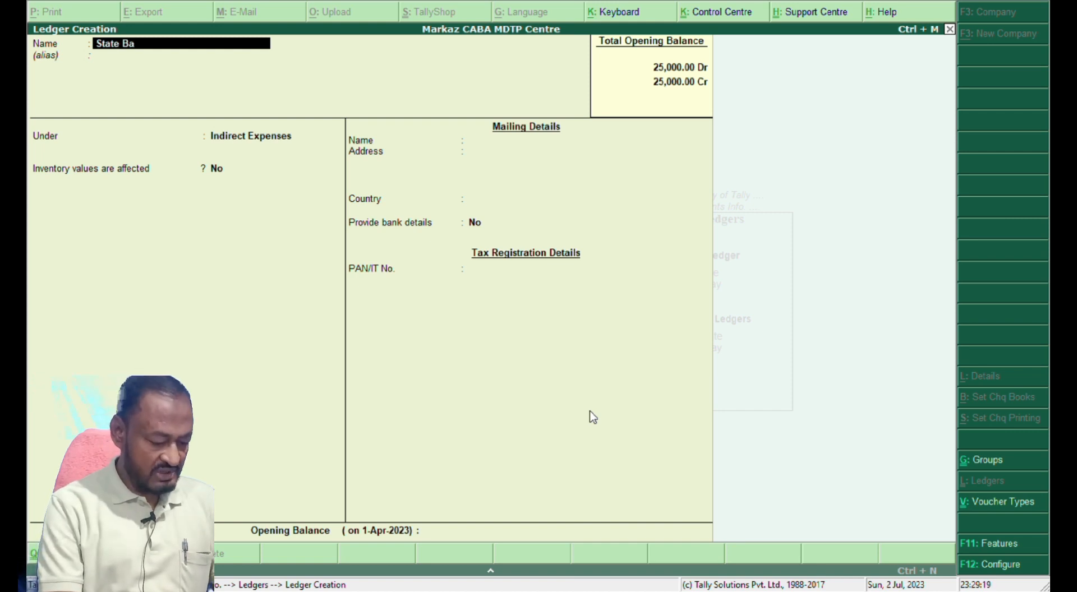
text(nk of India)
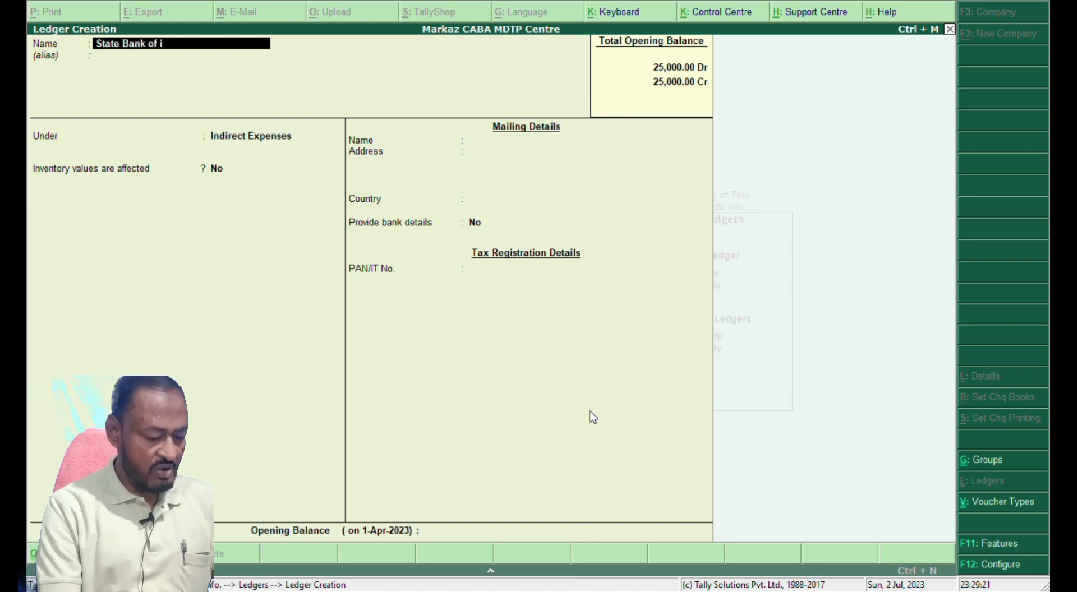
key(Return)
key(Return)
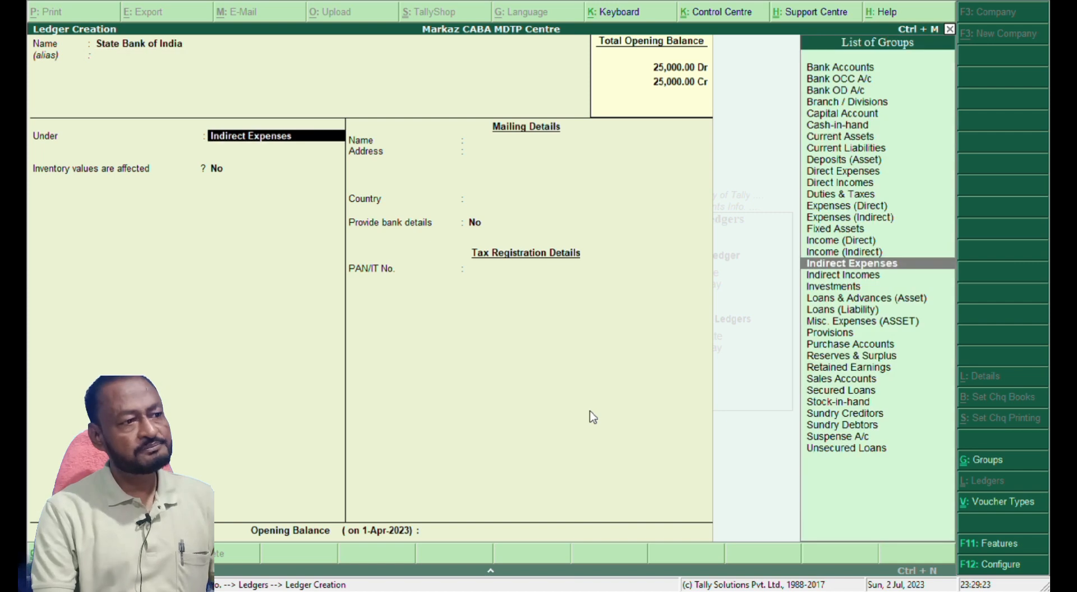
text(Bank)
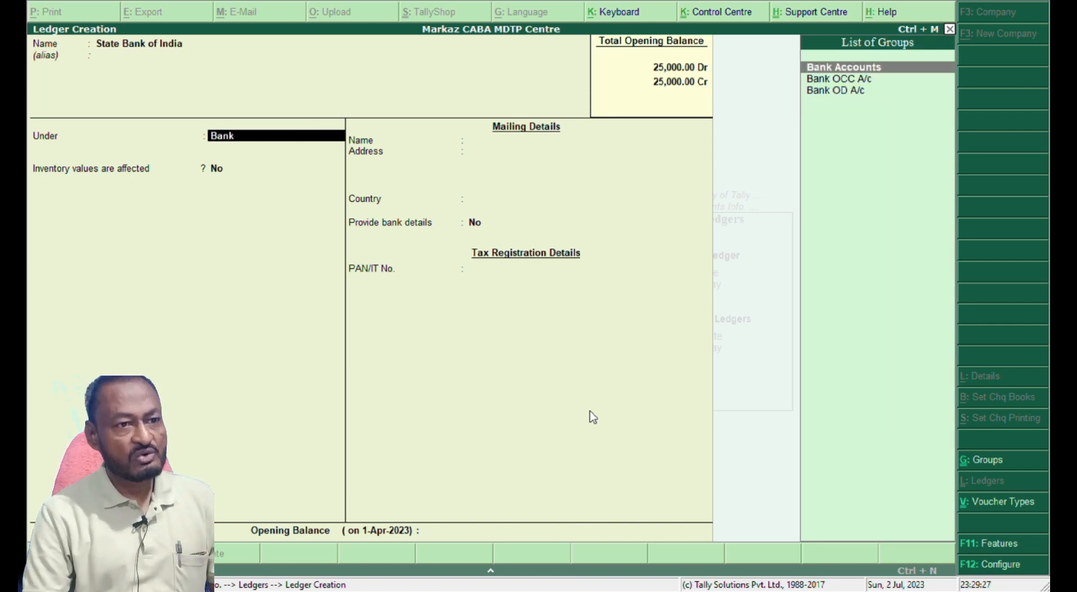
key(Return)
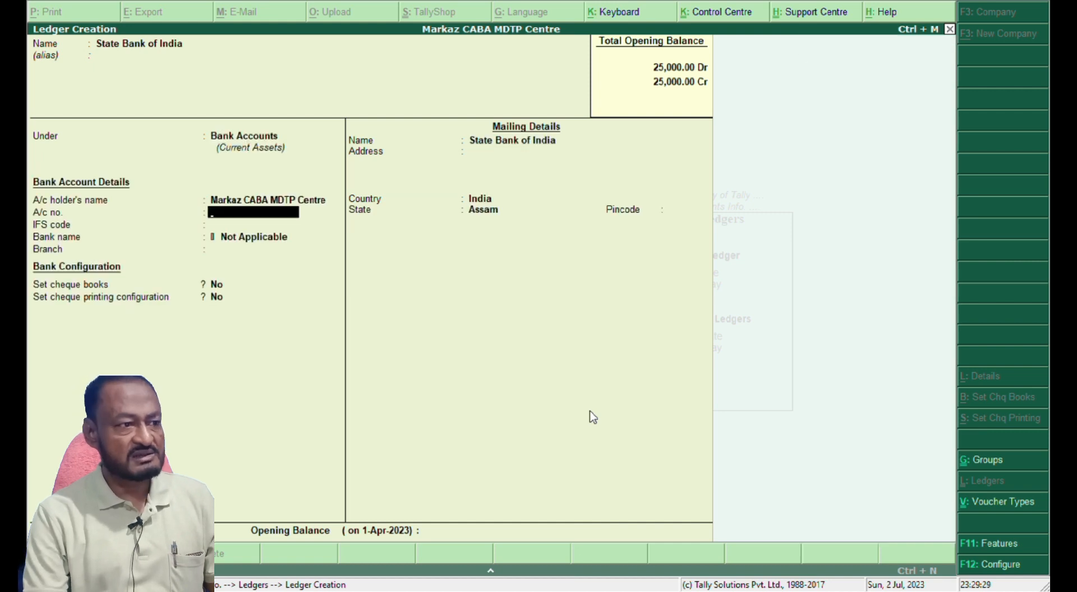
Keep the default bank account, cheque and mailing details, leave the opening balance blank and save the State Bank of India ledger.
key(Return)
key(Return)
key(Return)
key(Return)
key(Return)
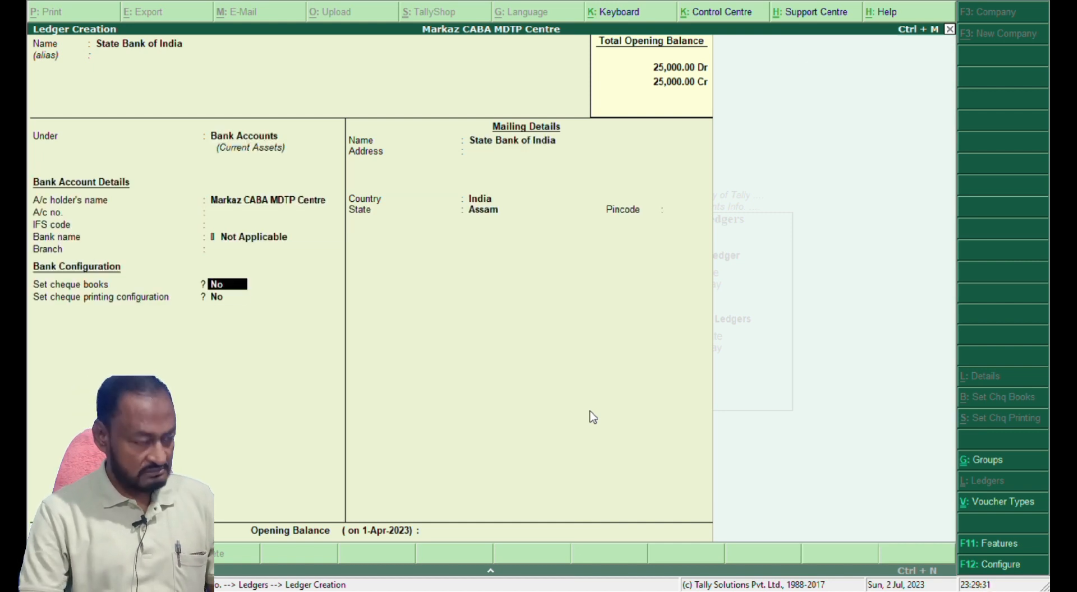
key(Return)
key(Return)
key(Return)
key(Return)
key(Return)
key(Return)
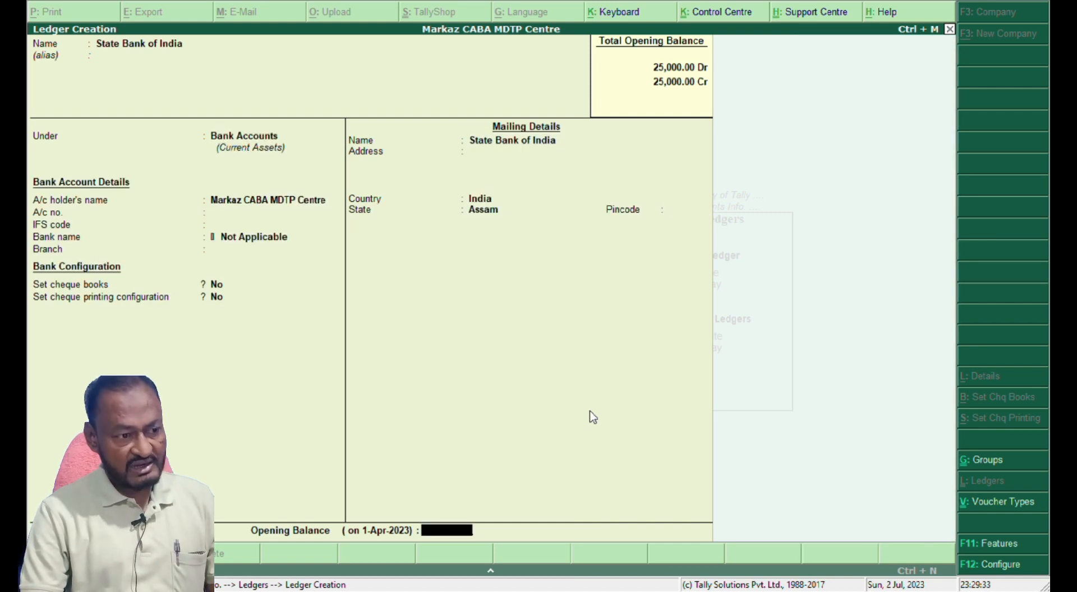
key(Return)
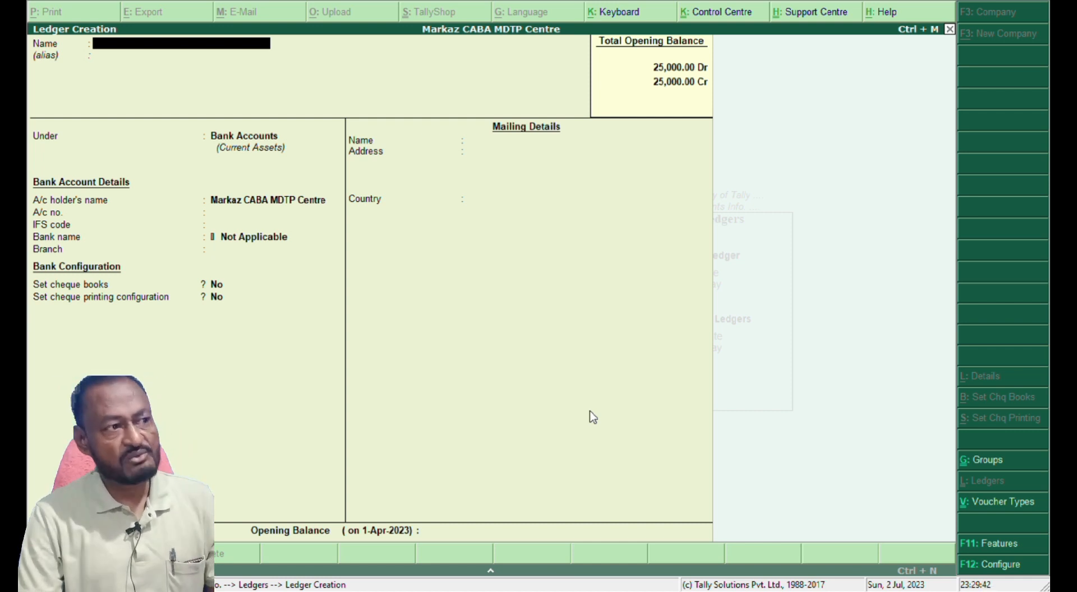
Quit ledger creation and return to the main Gateway of Tally screen.
key(Escape)
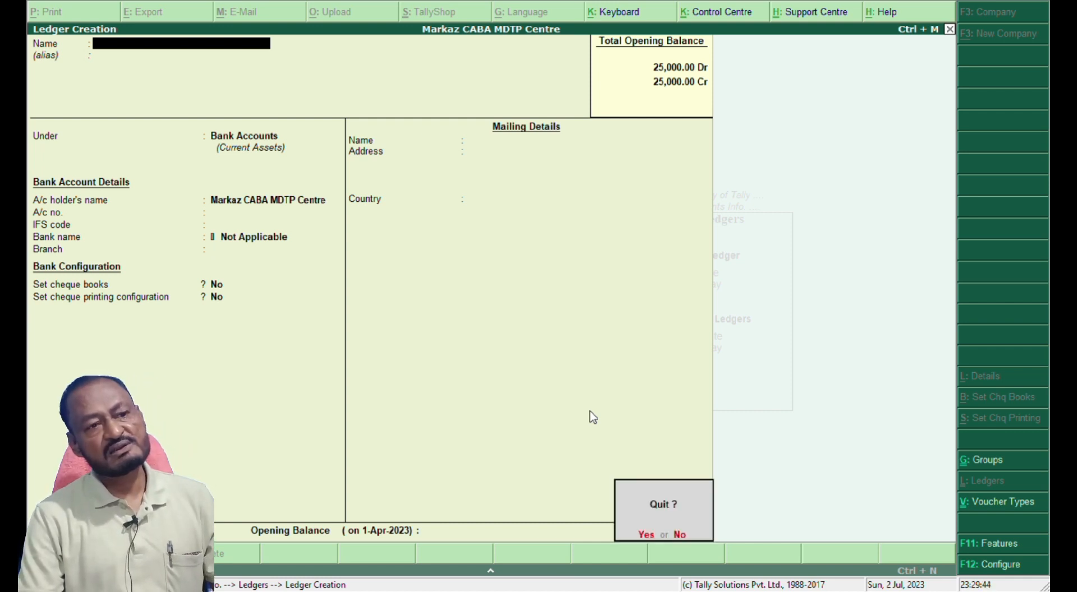
key(y)
key(Escape)
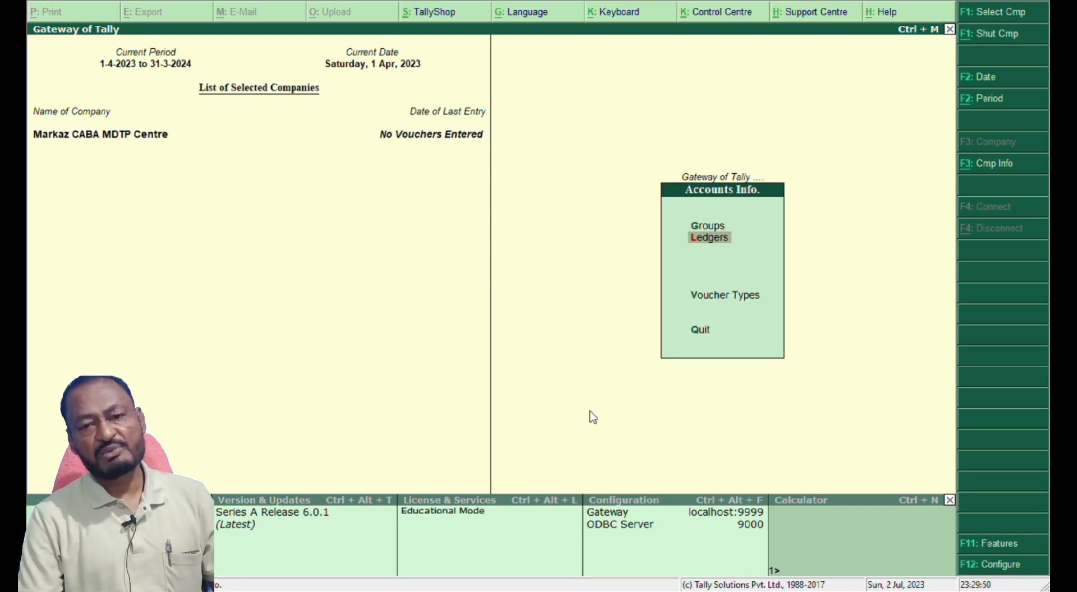
key(Escape)
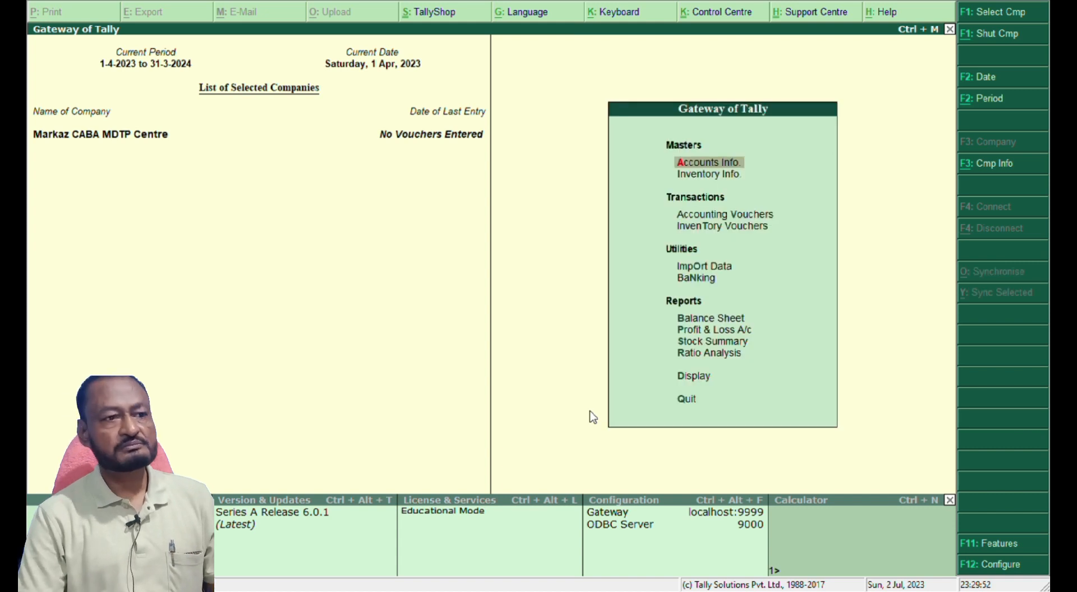
Start a receipt voucher in Accounting Vouchers with Cash as the account.
key(Down)
key(Down)
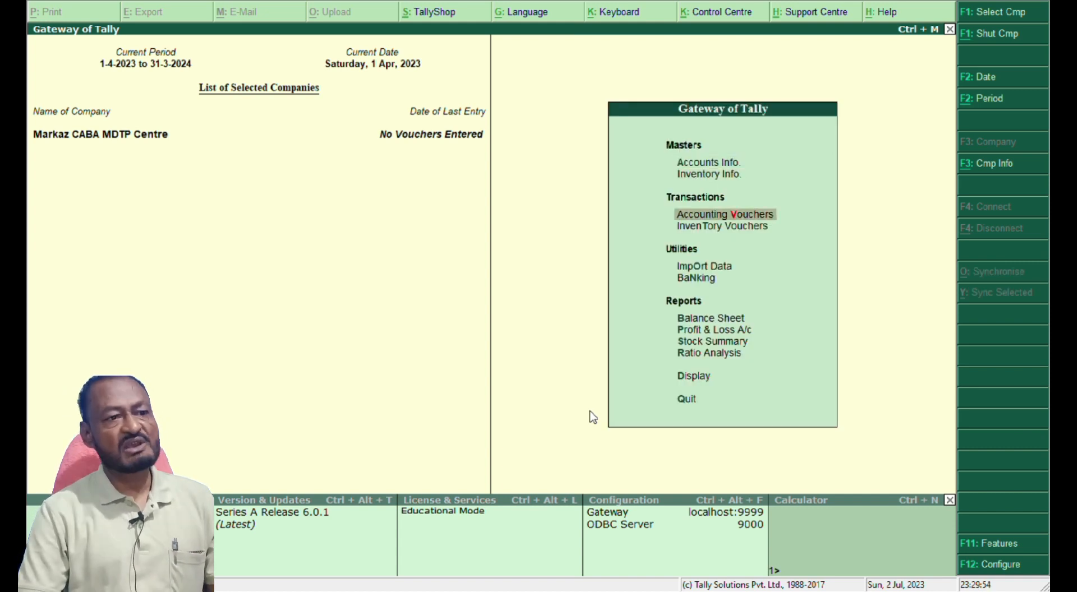
key(Return)
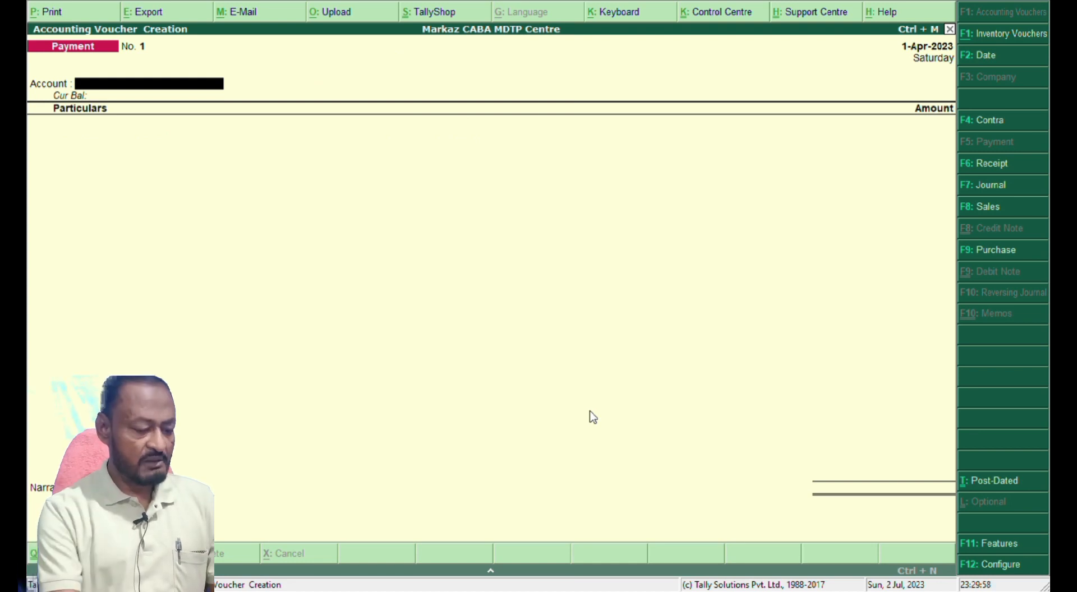
key(F6)
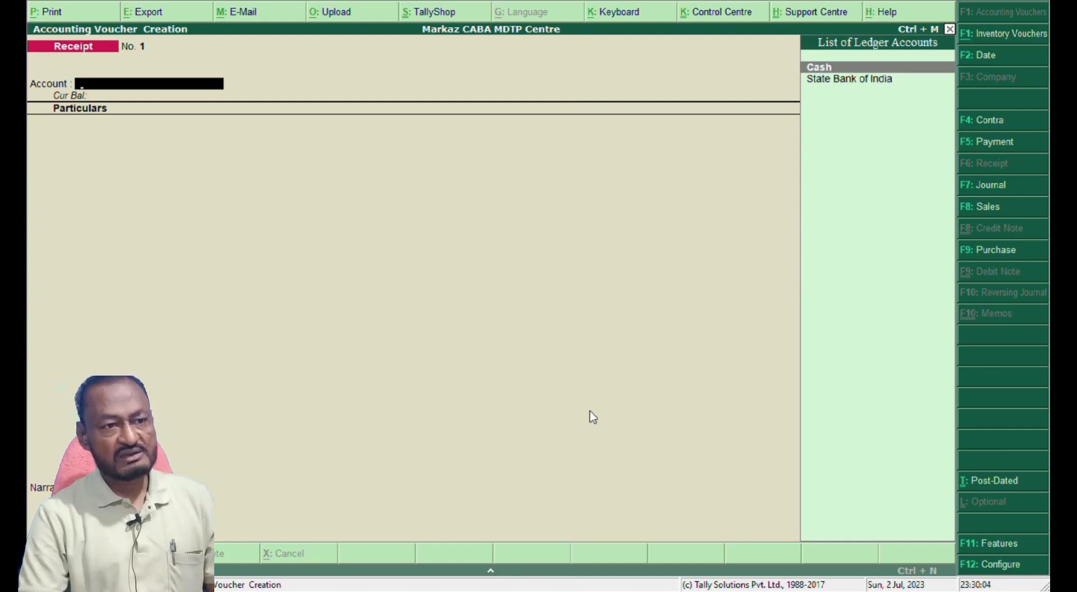
key(Return)
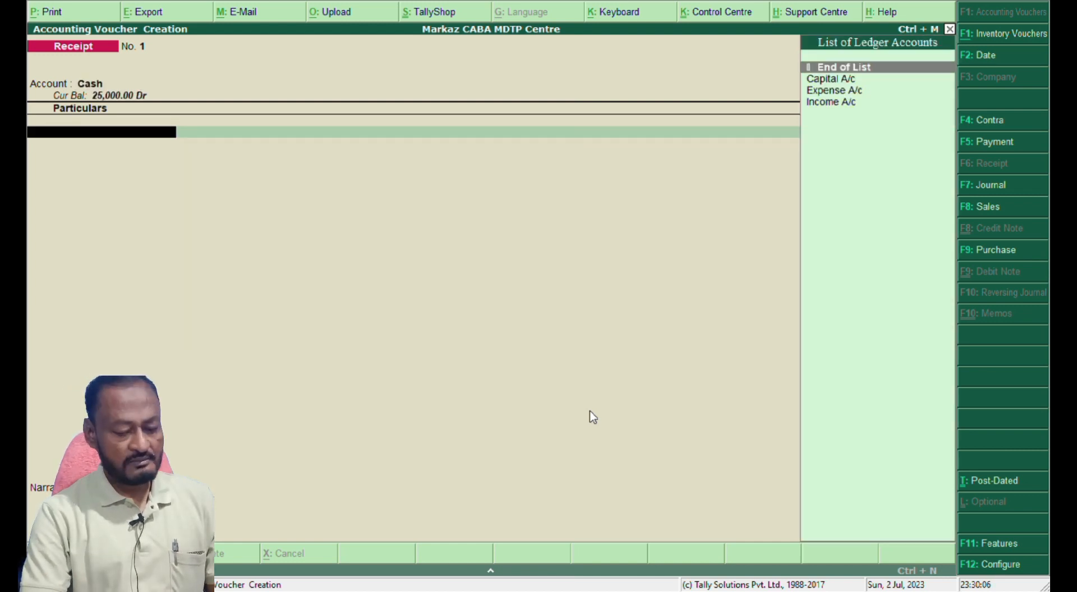
Enter Income A/c with an amount of 5000 in the receipt voucher, add a narration and save the voucher.
key(Down)
key(Down)
key(Down)
key(Return)
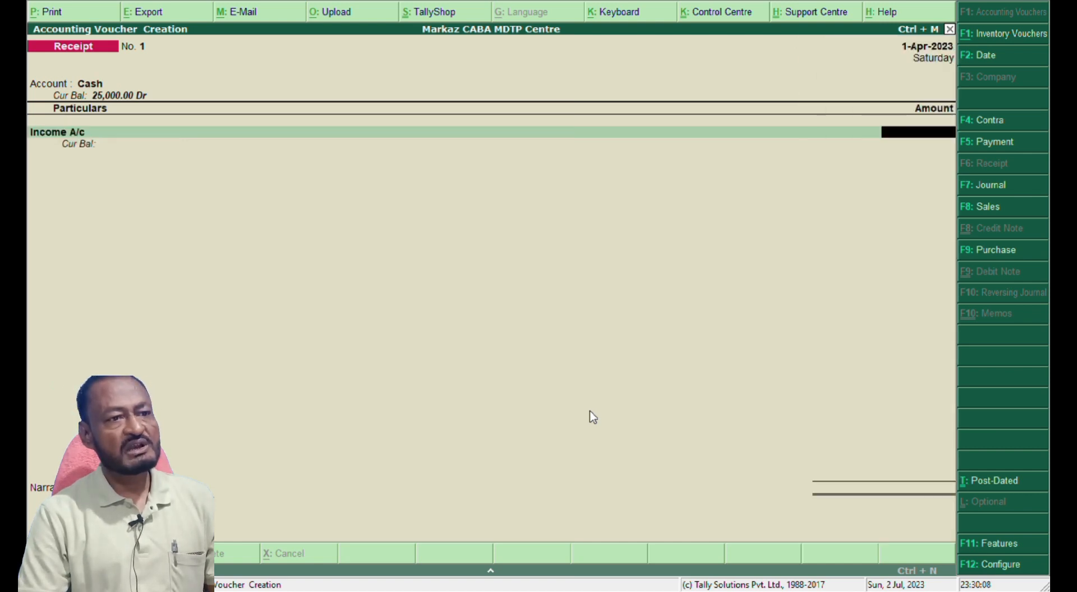
text(5000)
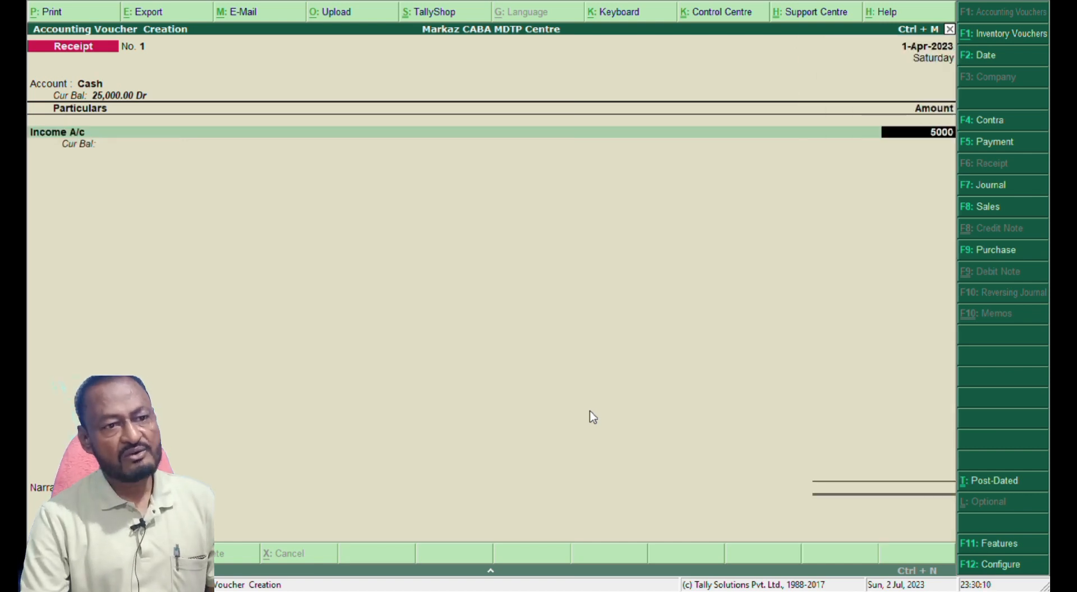
key(Return)
key(Return)
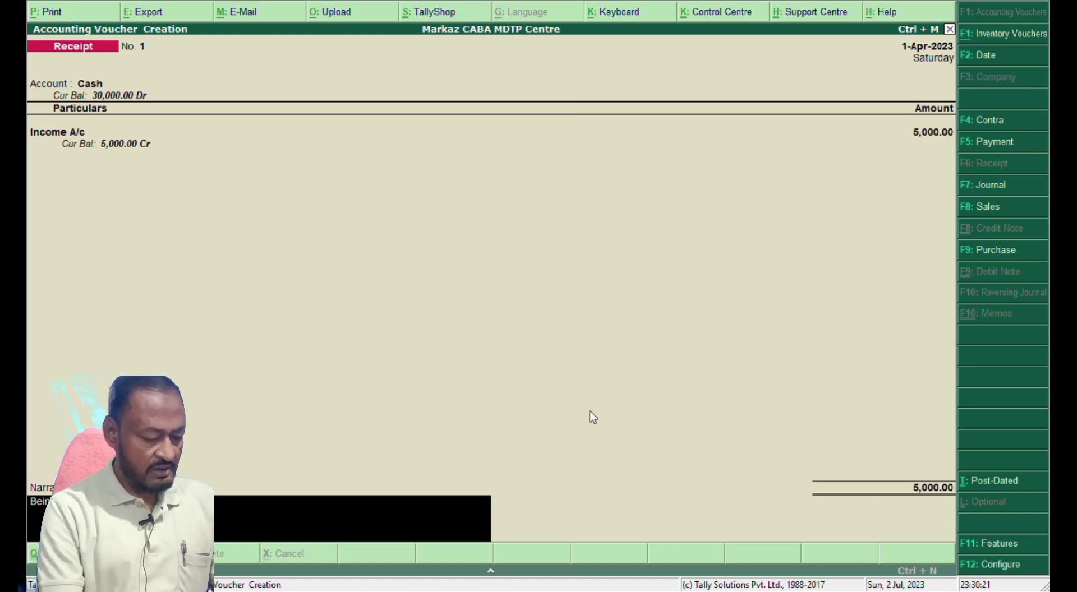
key(Return)
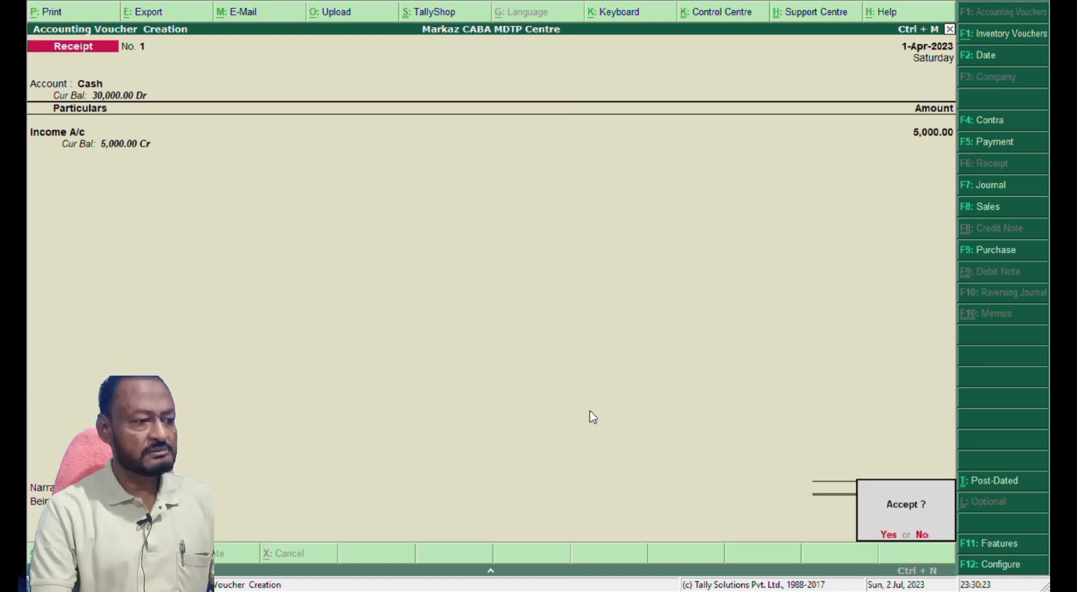
key(Return)
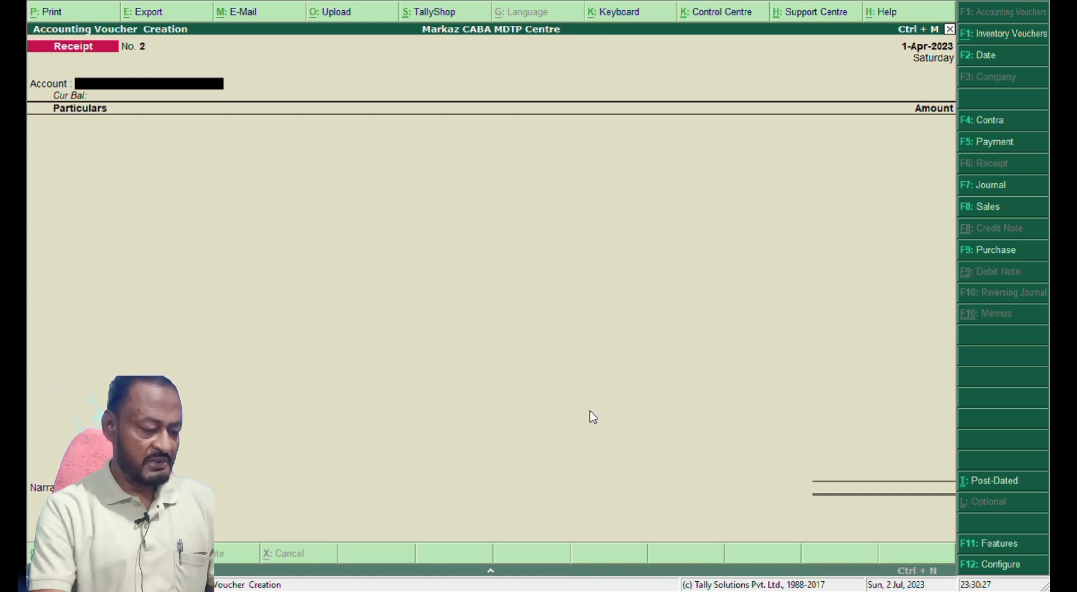
Start a payment voucher with Cash as the account and Expense A/c as its particulars.
key(F5)
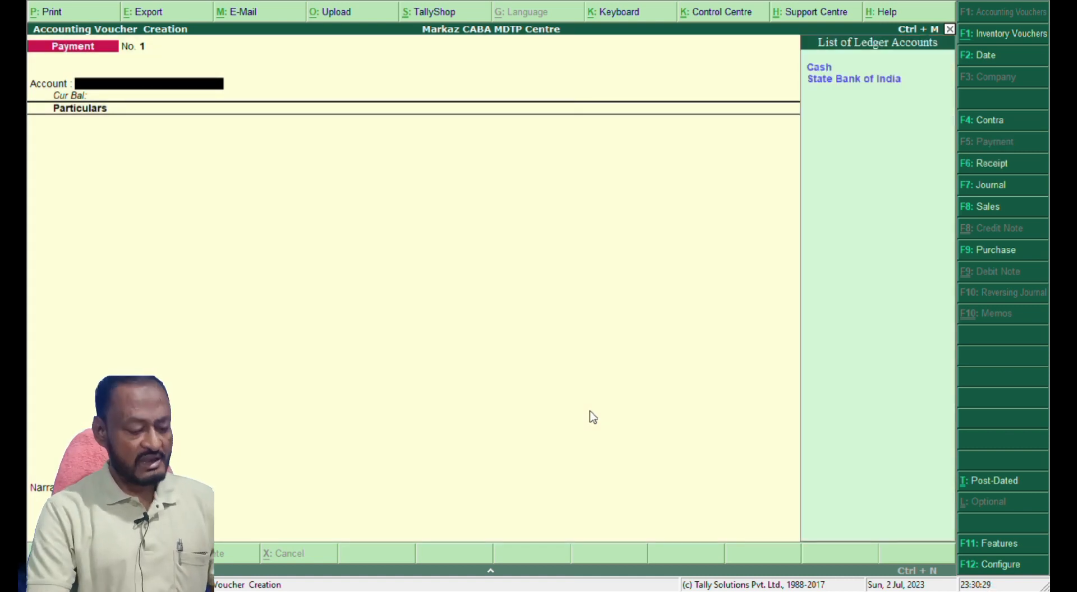
key(Down)
key(Return)
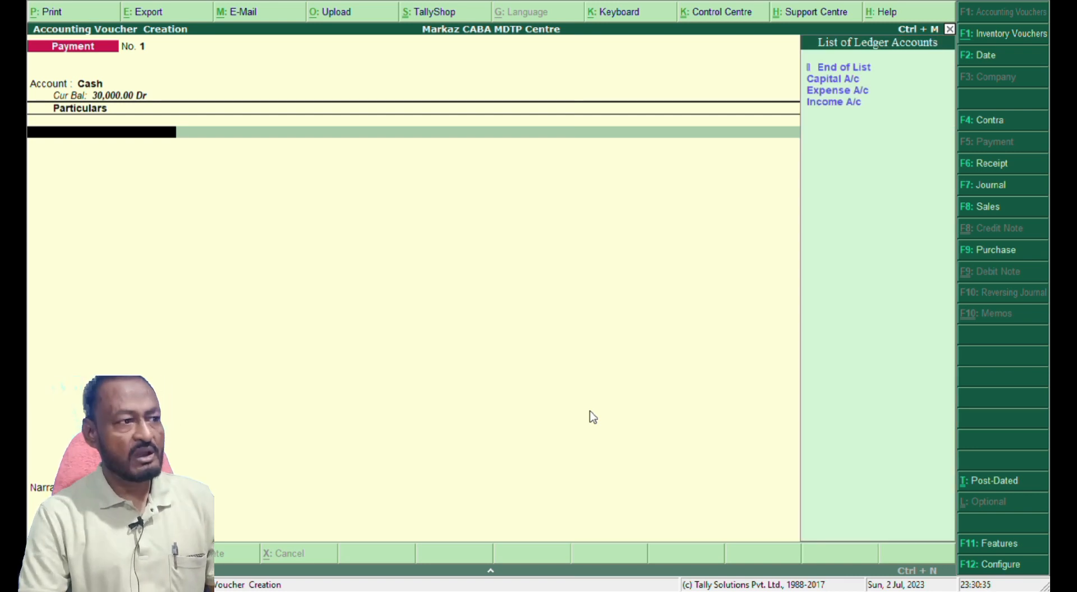
key(Down)
key(Down)
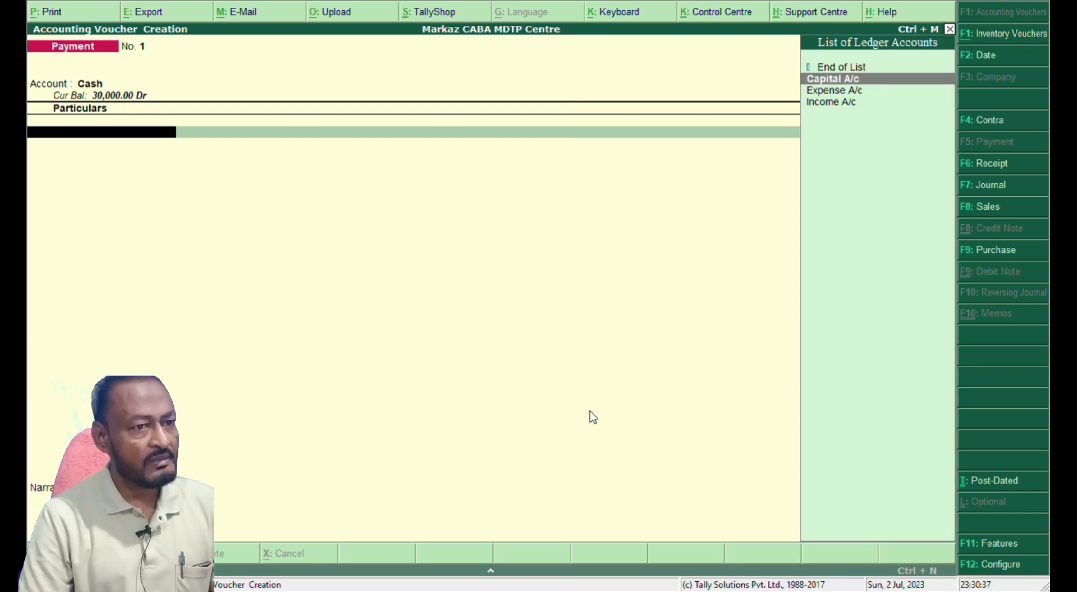
key(Return)
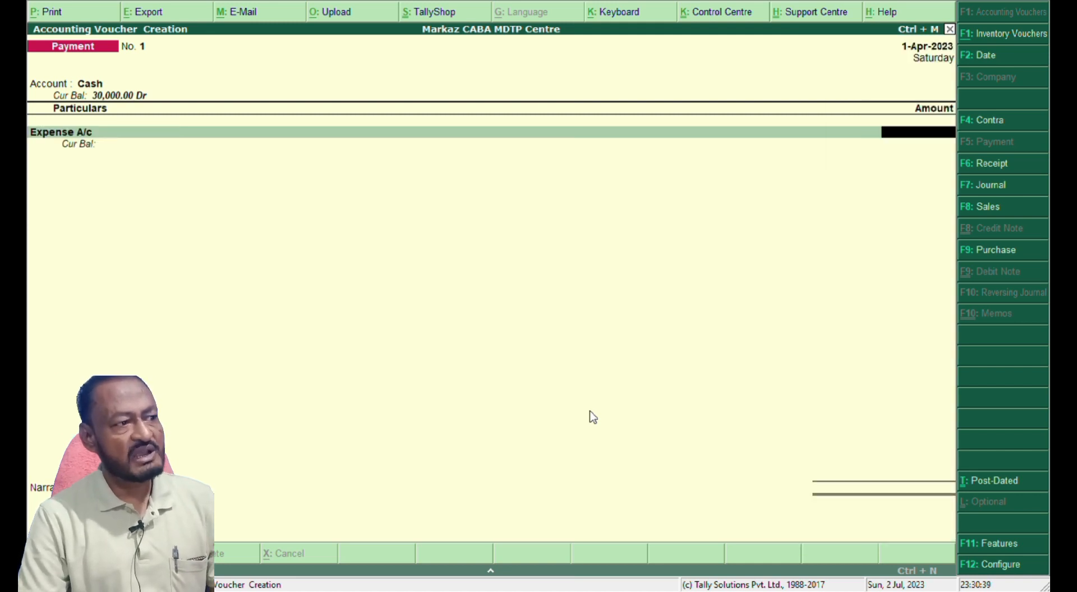
Set the Expense A/c amount to 3500, add a narration and save the payment voucher.
text(3500)
key(Return)
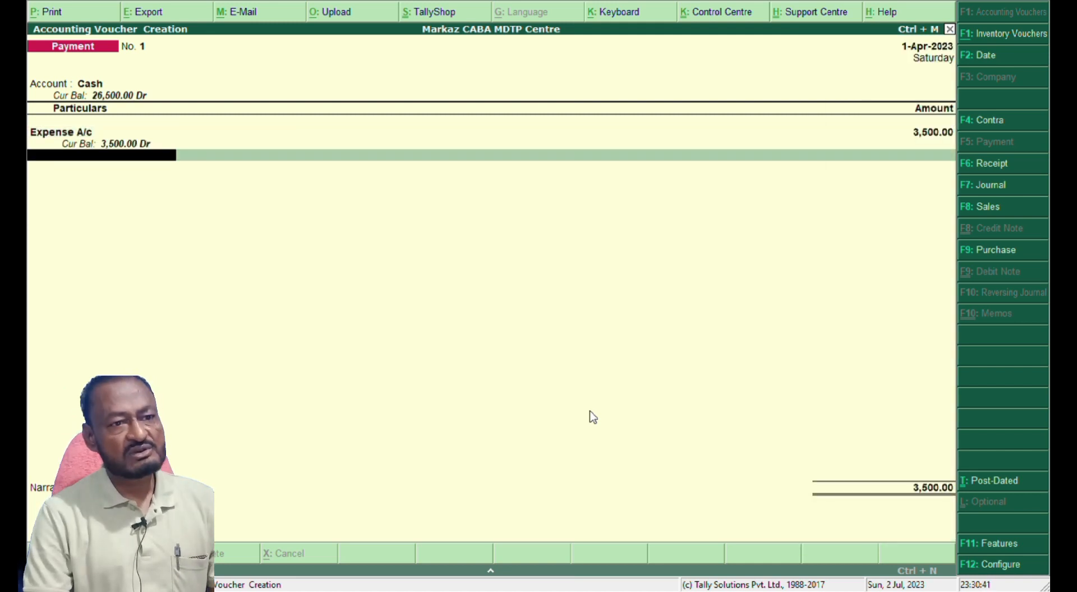
key(Return)
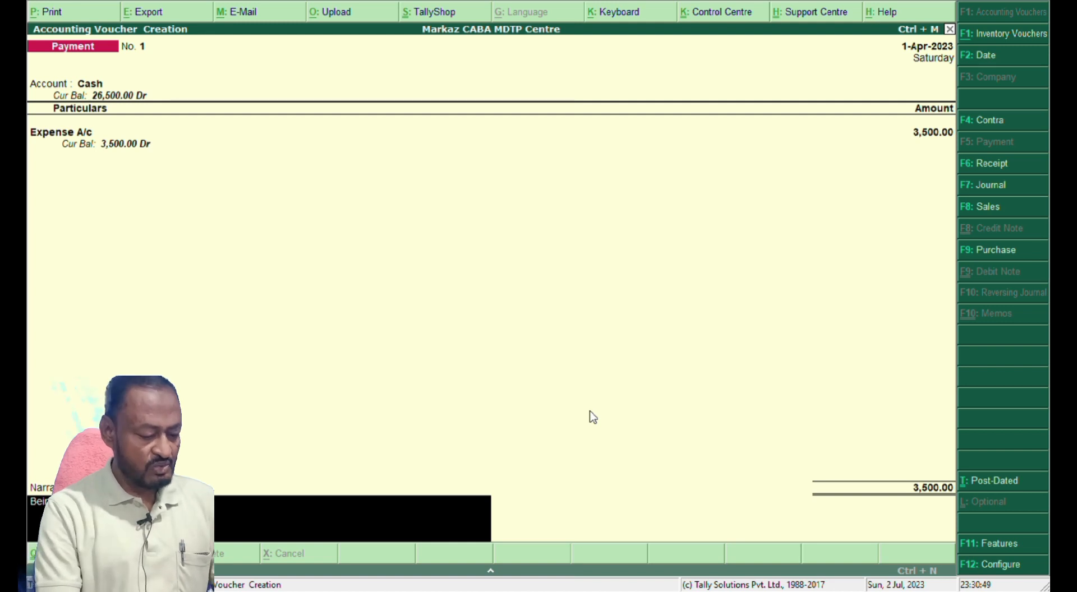
key(Return)
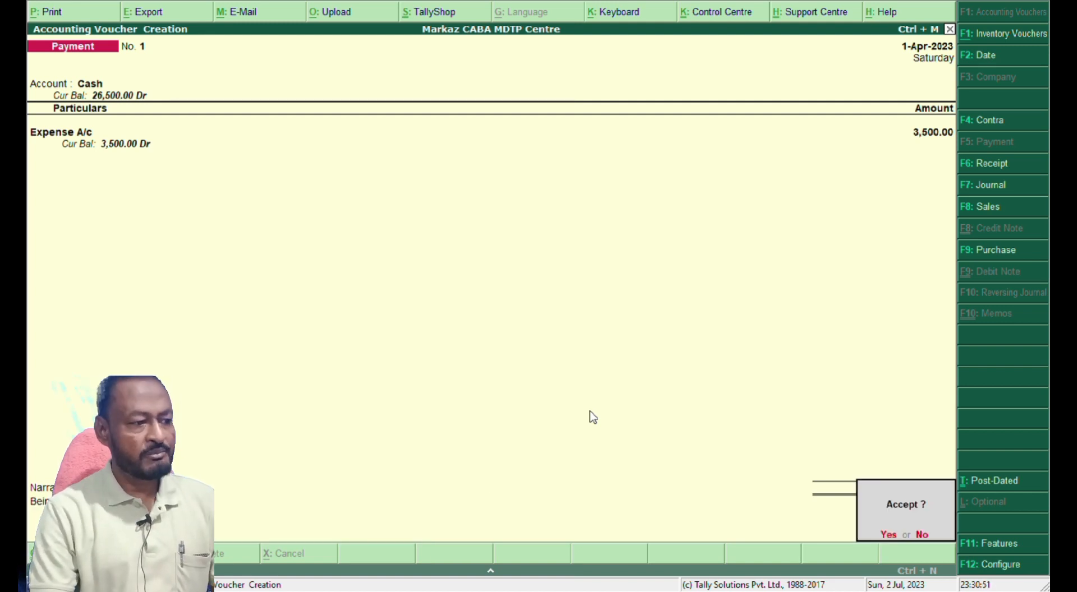
key(Return)
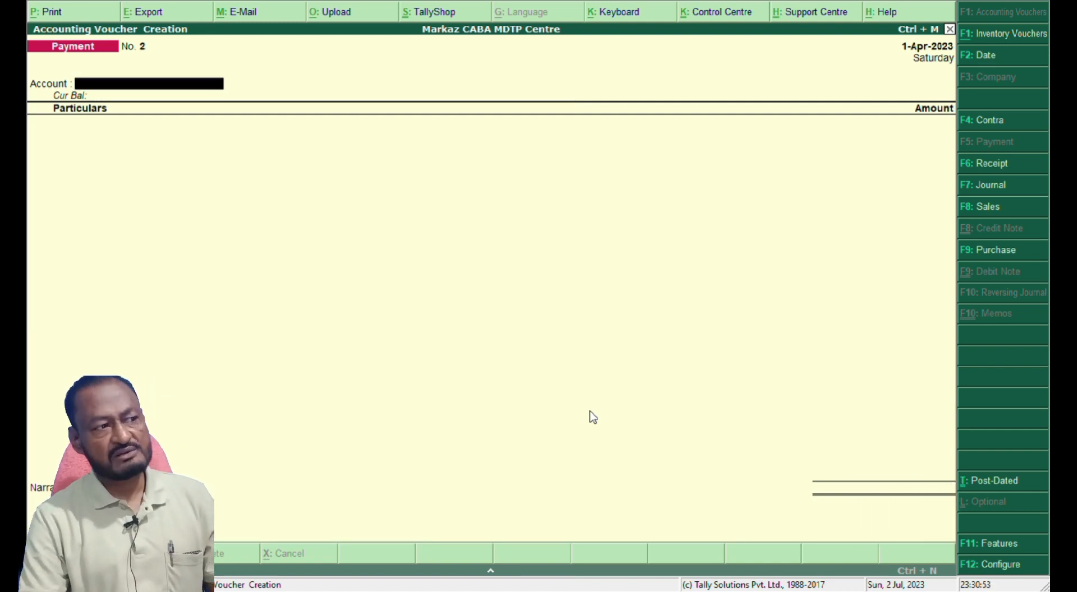
Start a contra voucher with State Bank of India as the account and enter Cash with an amount of 5000.
key(F4)
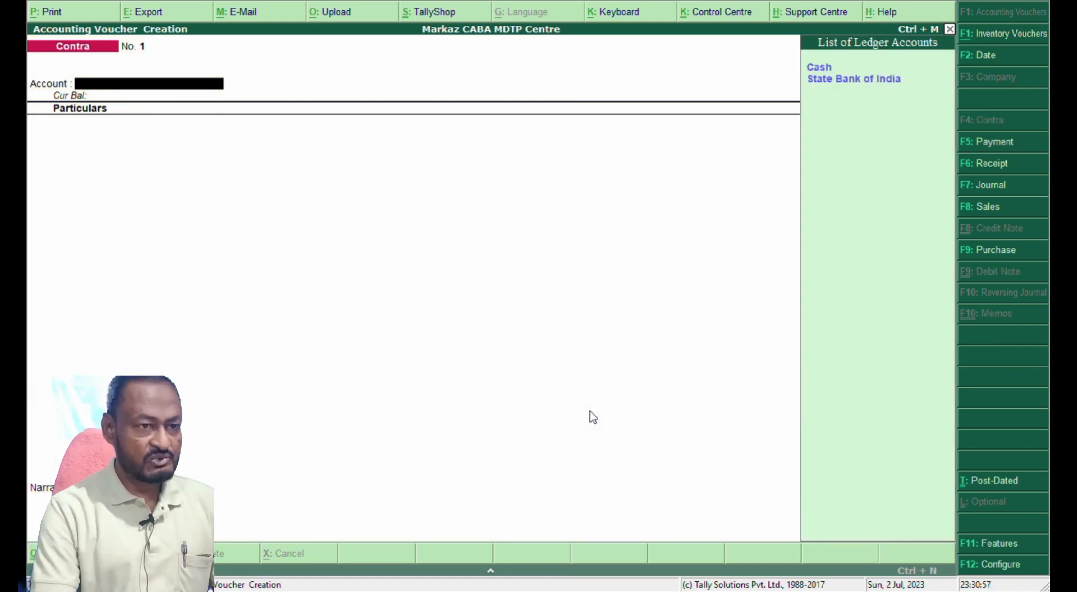
key(Down)
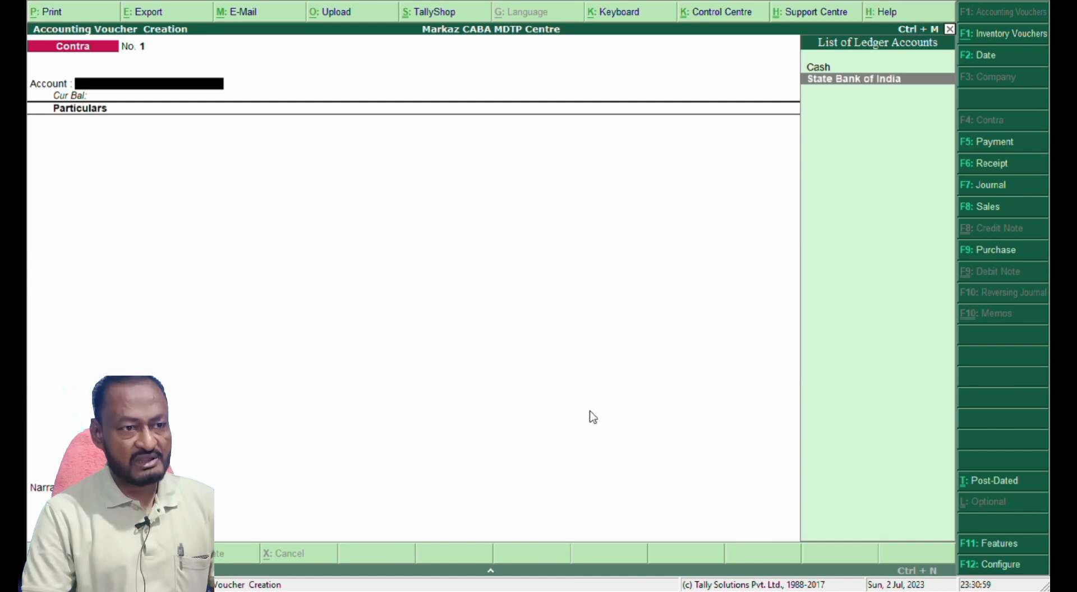
key(Return)
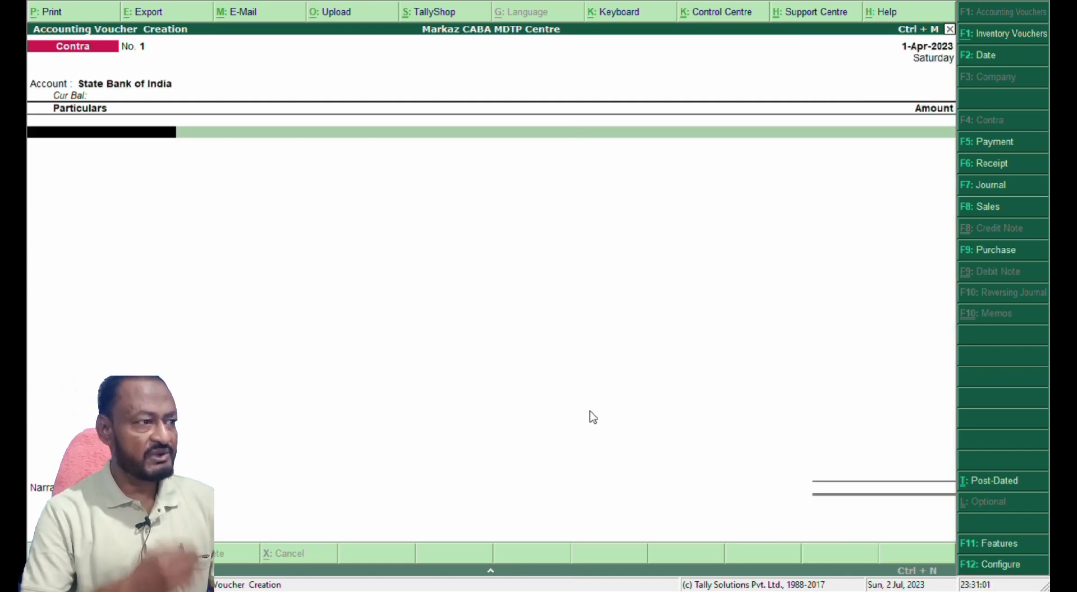
key(space)
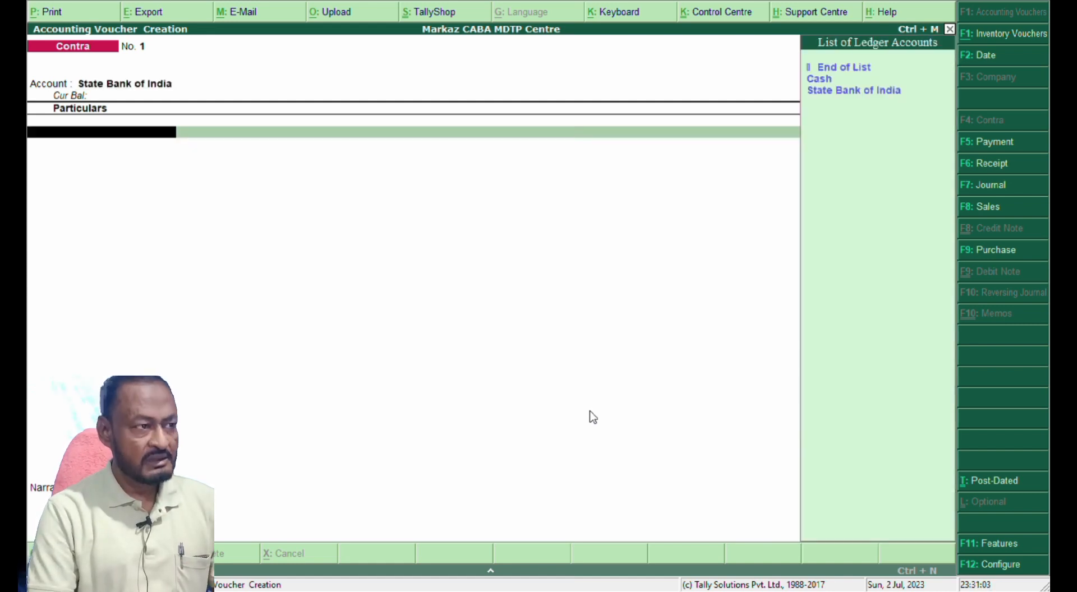
key(Down)
key(Return)
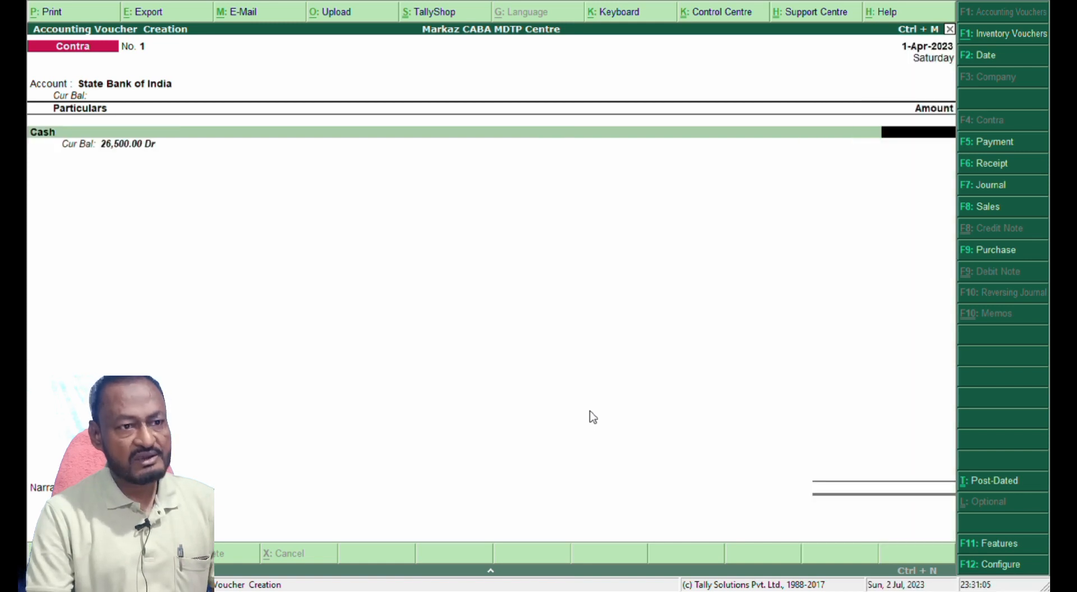
text(5000)
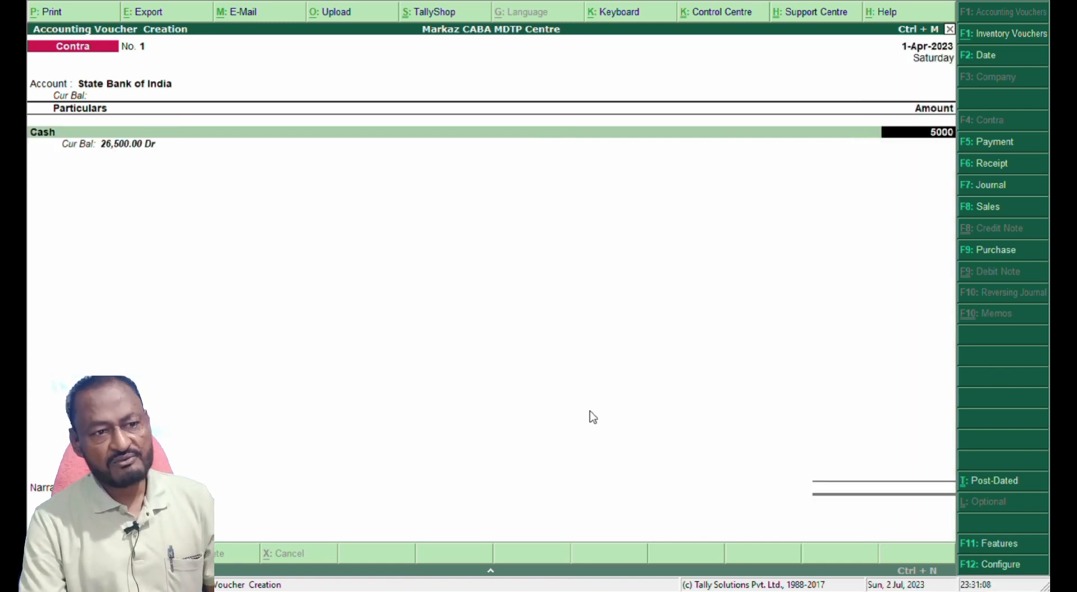
key(Return)
key(Return)
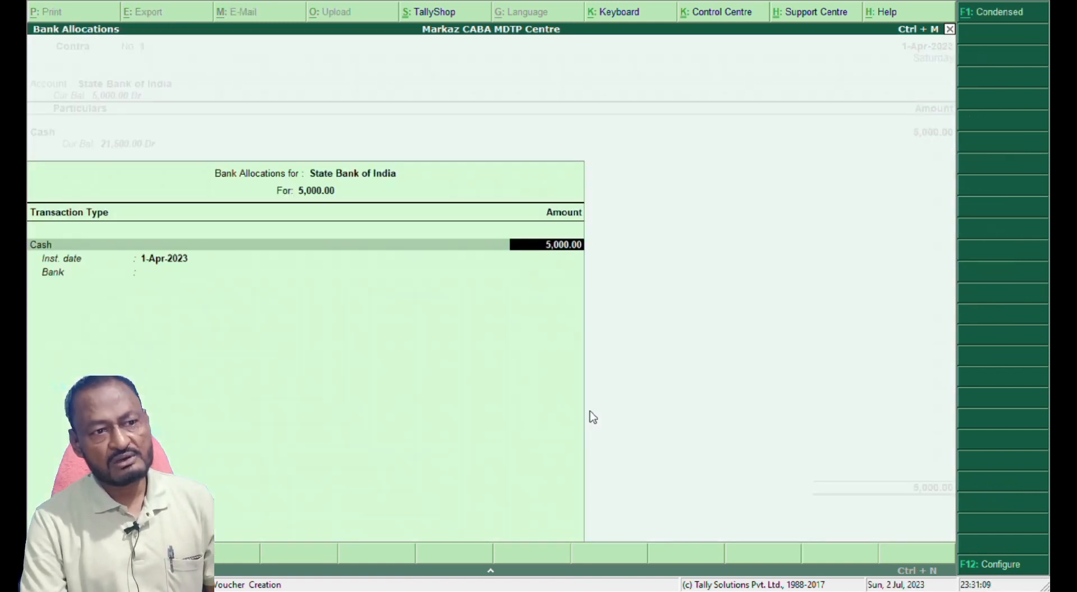
Complete the State Bank of India allocation for 5,000 with 10 notes of the 500 denomination, leaving the bank name blank.
key(Return)
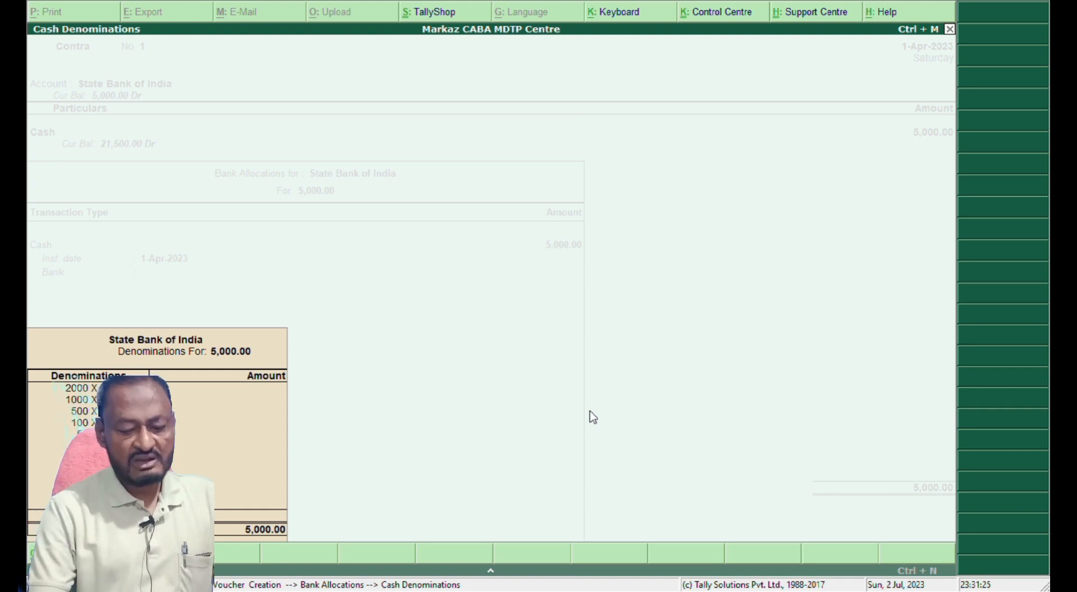
text(10)
key(Return)
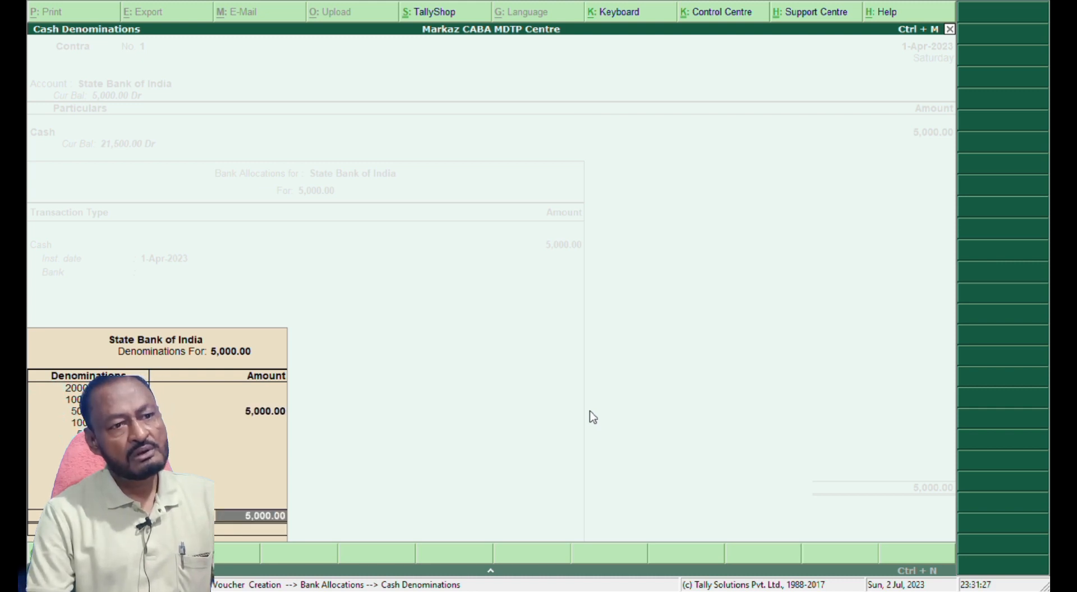
key(Return)
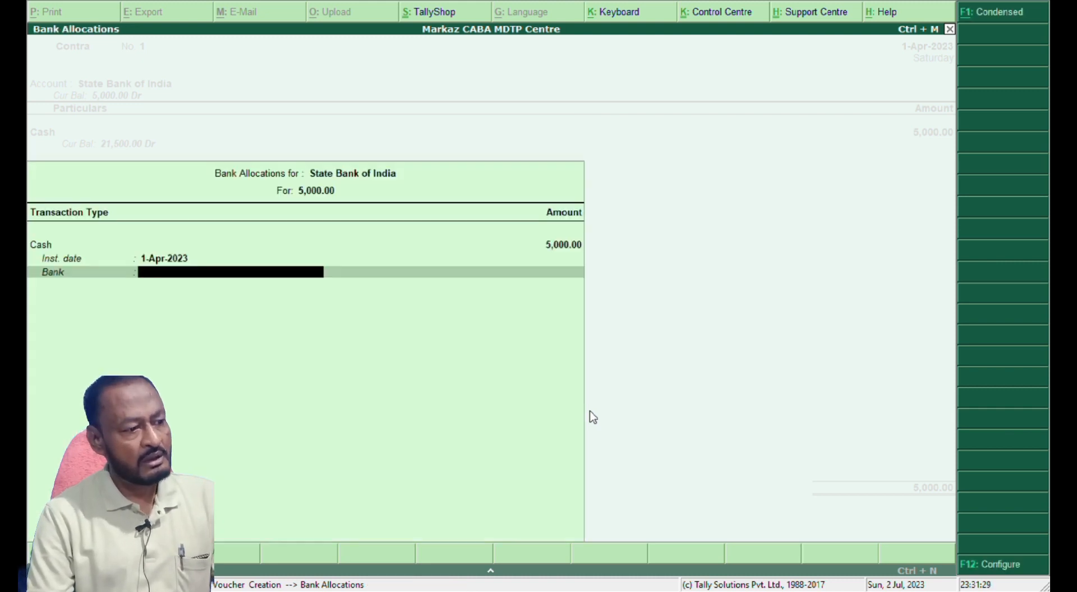
key(Return)
Add a narration to the contra voucher, save it and quit voucher creation to the Gateway of Tally.
text(B)
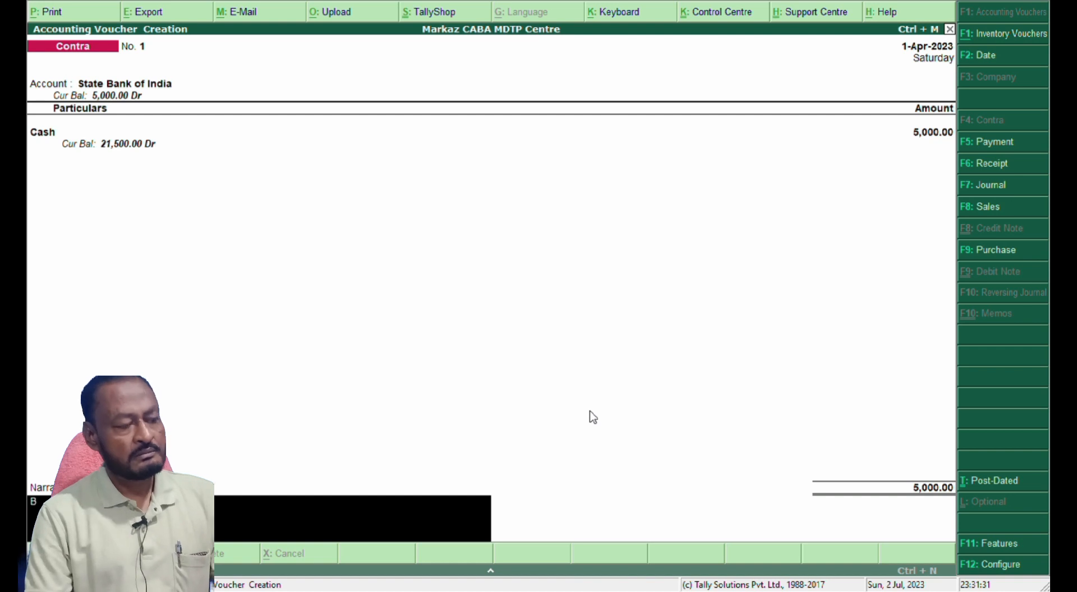
text(ein)
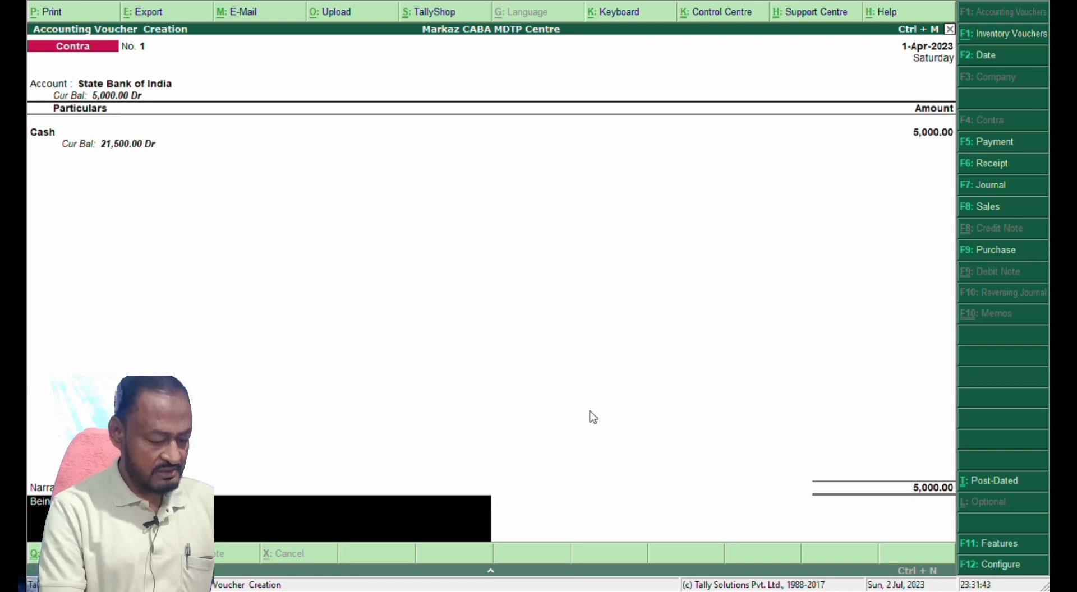
key(Return)
key(Return)
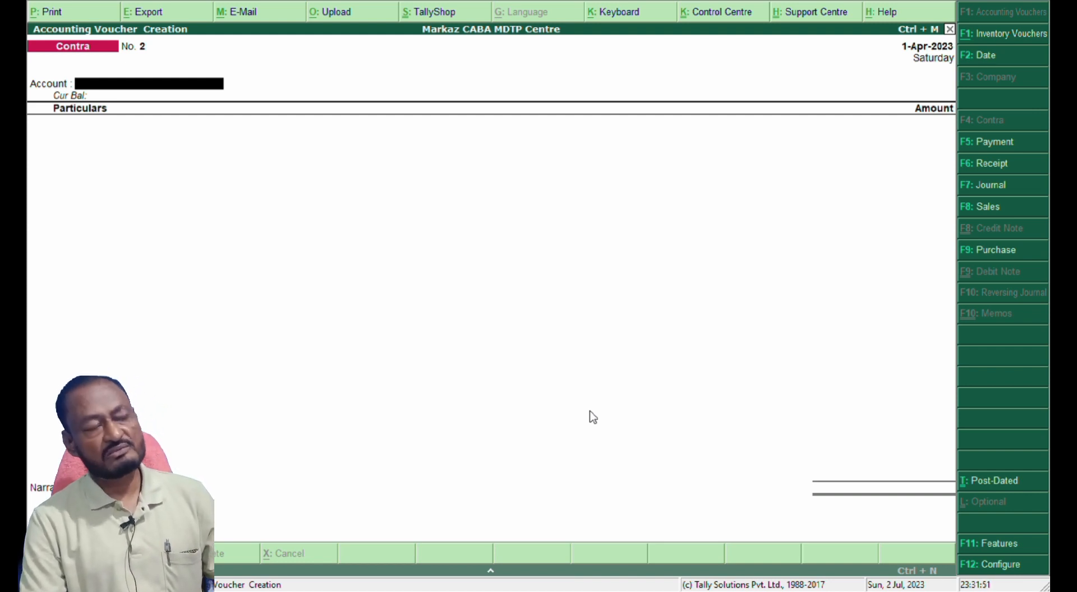
key(Escape)
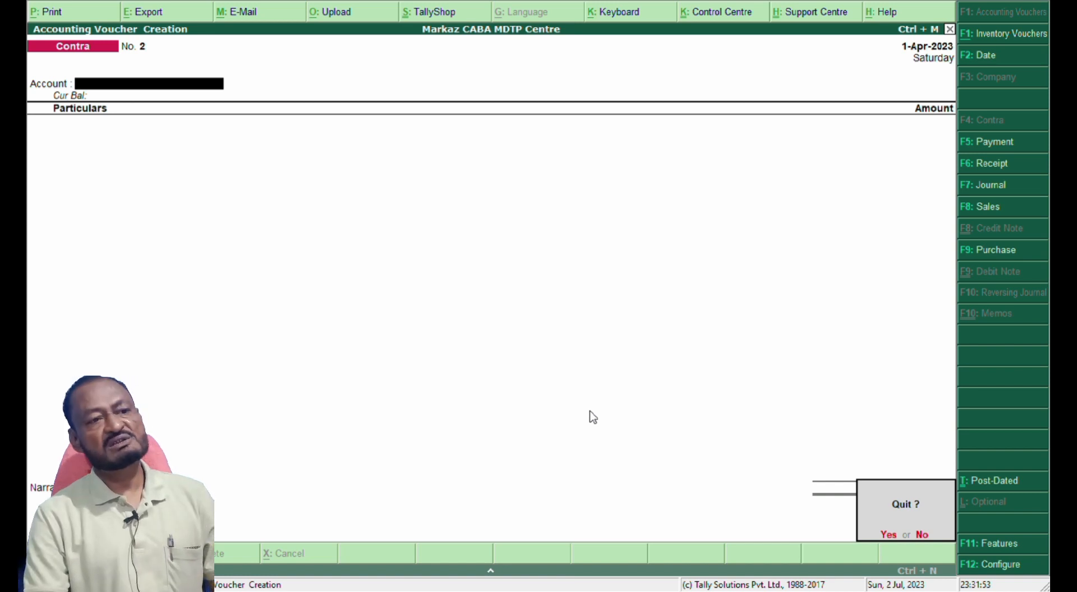
key(Return)
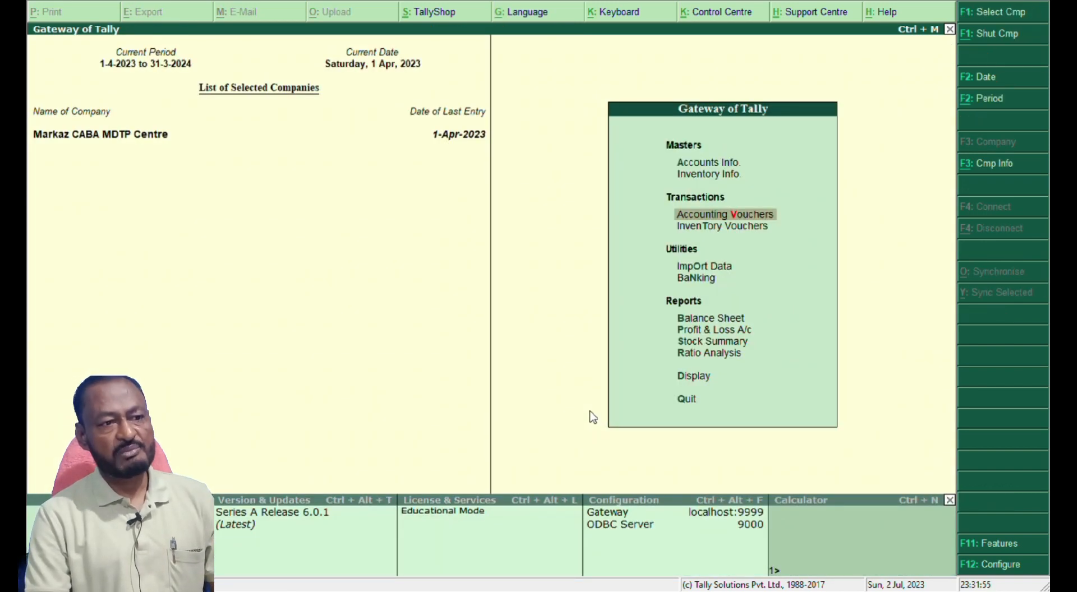
Open the Profit & Loss A/c report and show it in detailed form to review the income and expense ledgers.
key(Down)
key(Down)
key(Down)
key(Down)
key(Down)
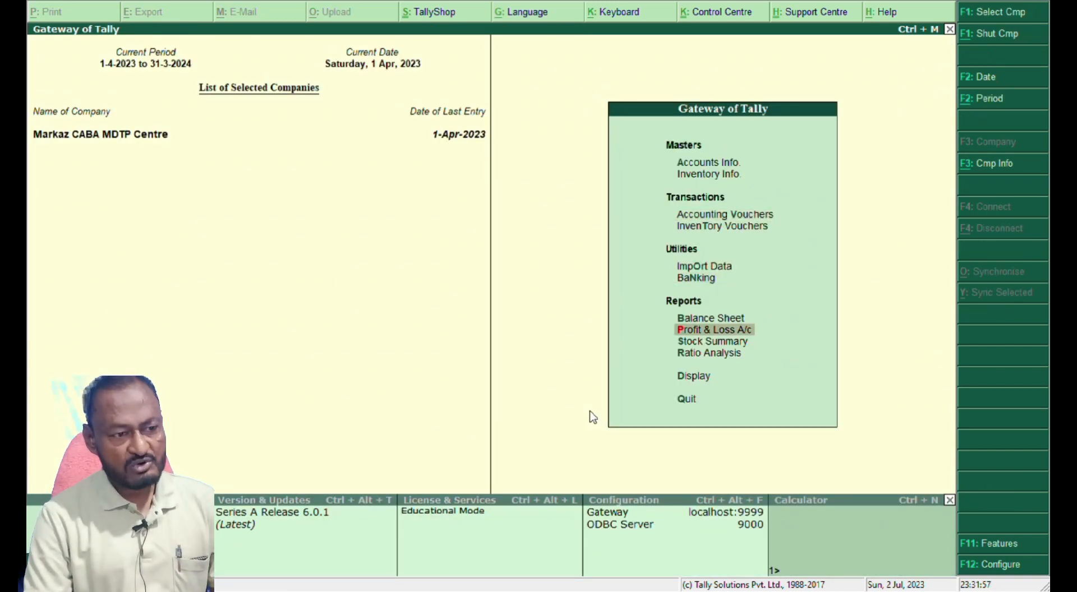
key(Return)
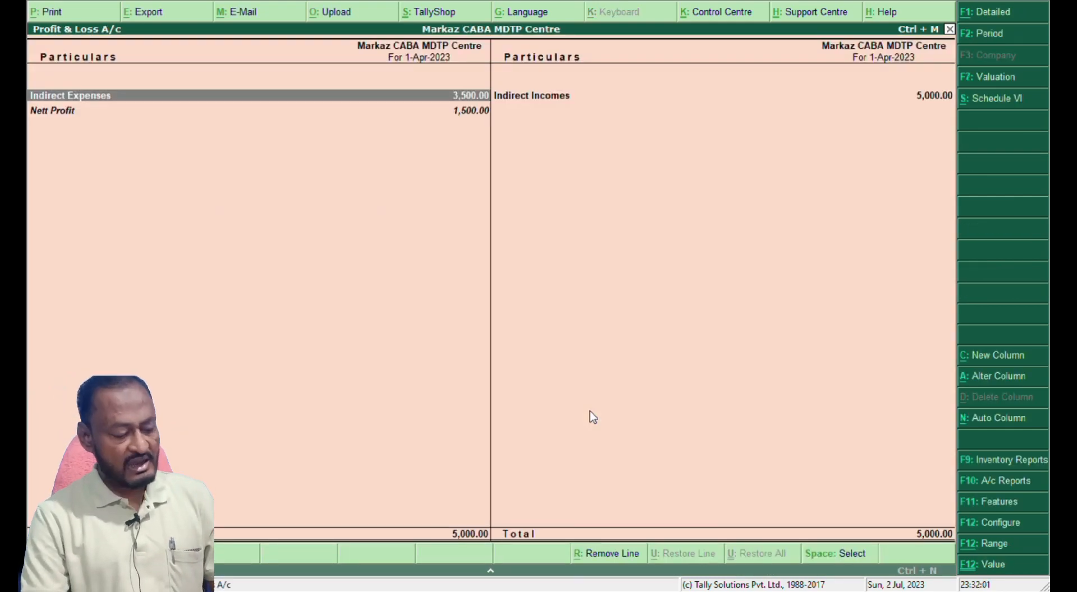
key(alt+F1)
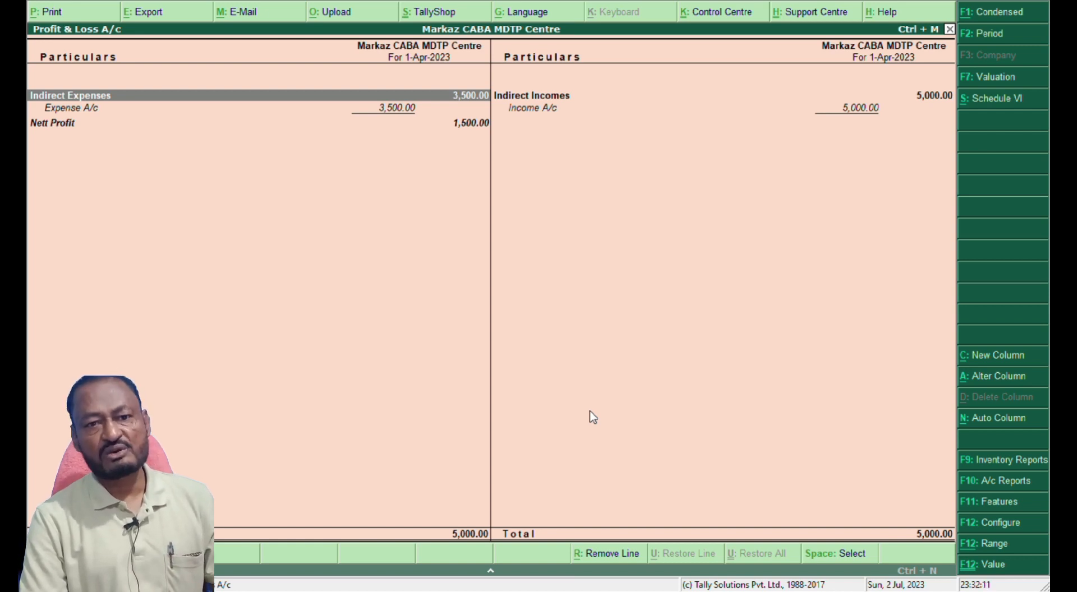
Leave the Profit & Loss A/c and open the Balance Sheet in detailed form to review the capital, cash and bank figures.
key(Escape)
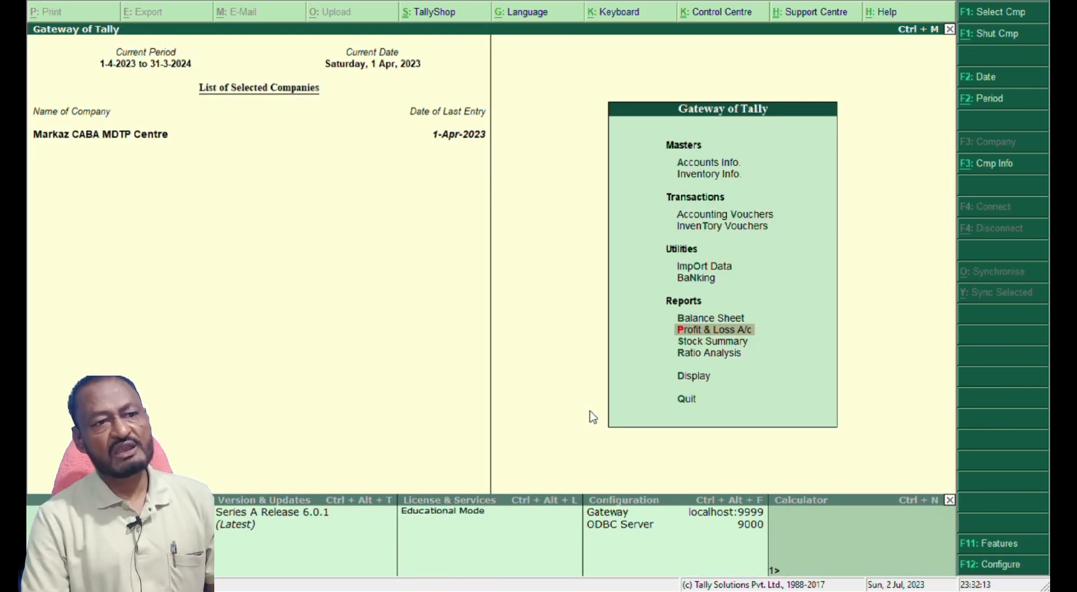
key(Up)
key(Return)
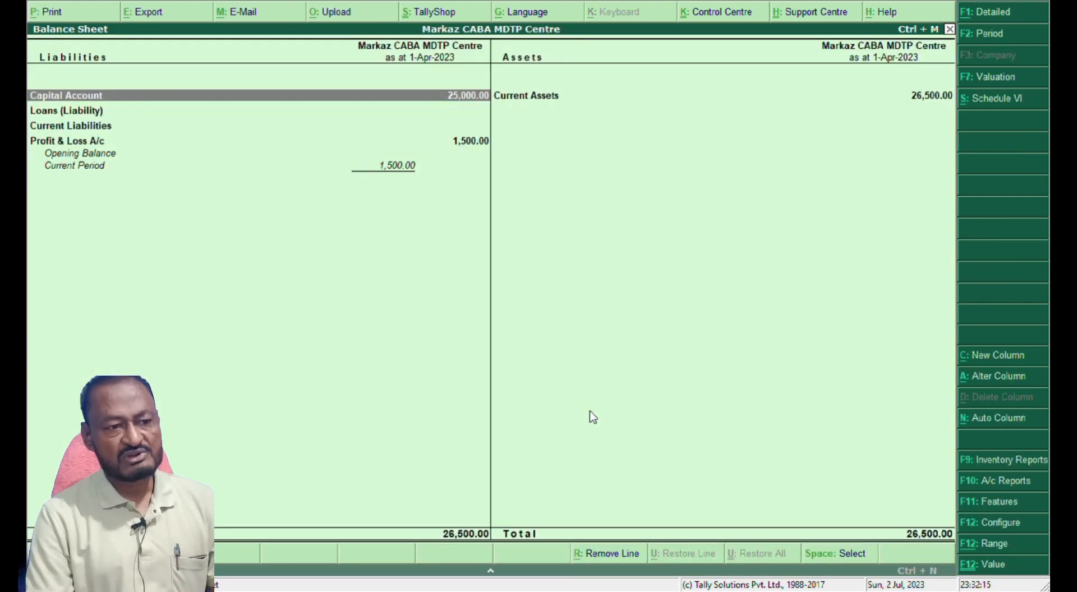
key(alt+F1)
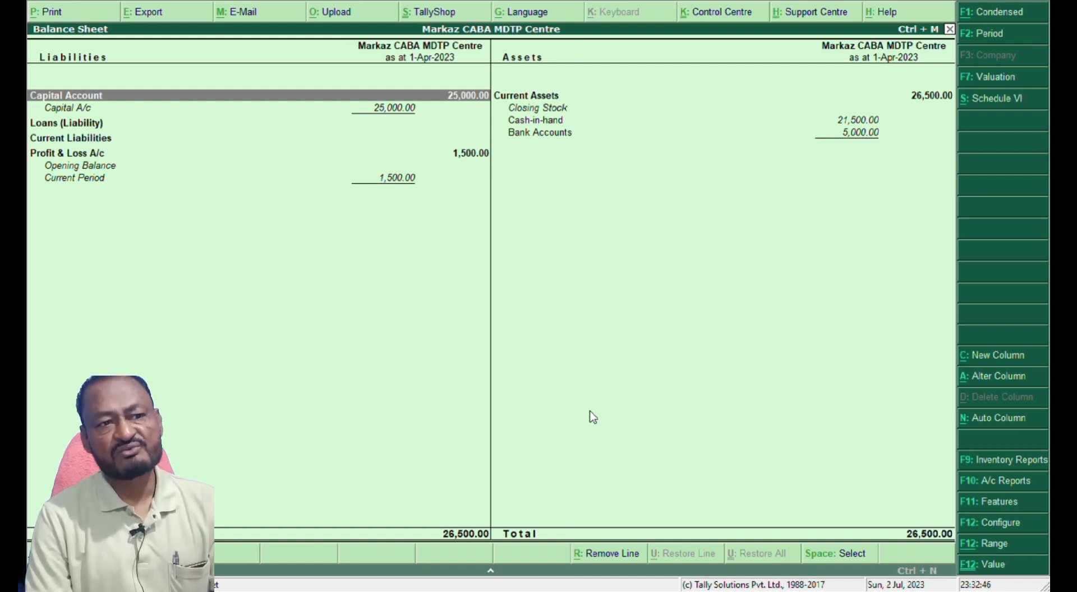
key(Escape)
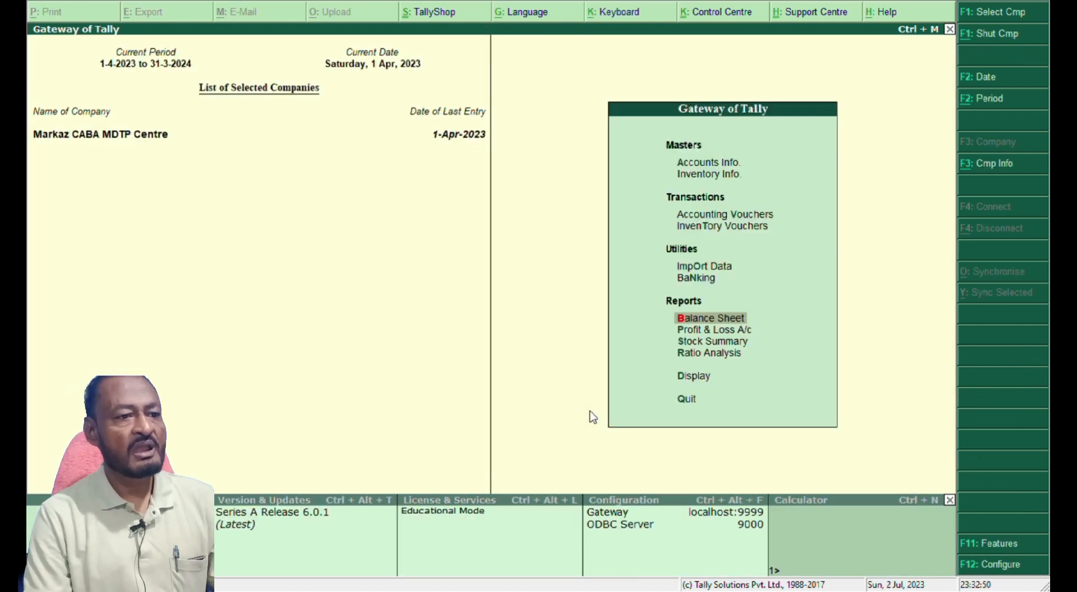
Display the Trial Balance in detailed form to review the ledger closing balances, and return to the Gateway of Tally without quitting.
key(Down)
key(Down)
key(Down)
key(Down)
key(Return)
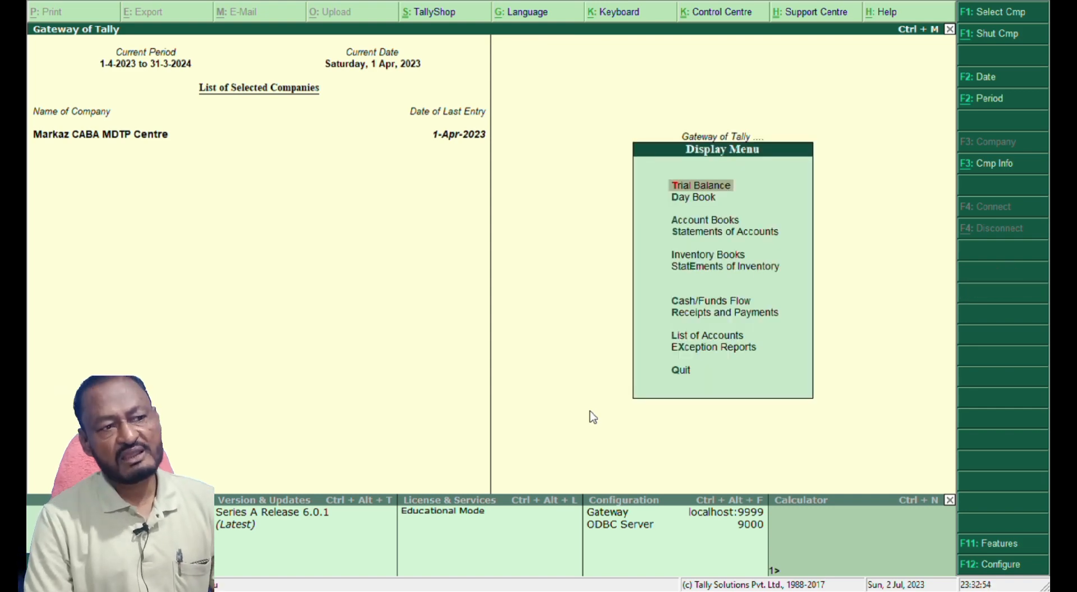
key(Return)
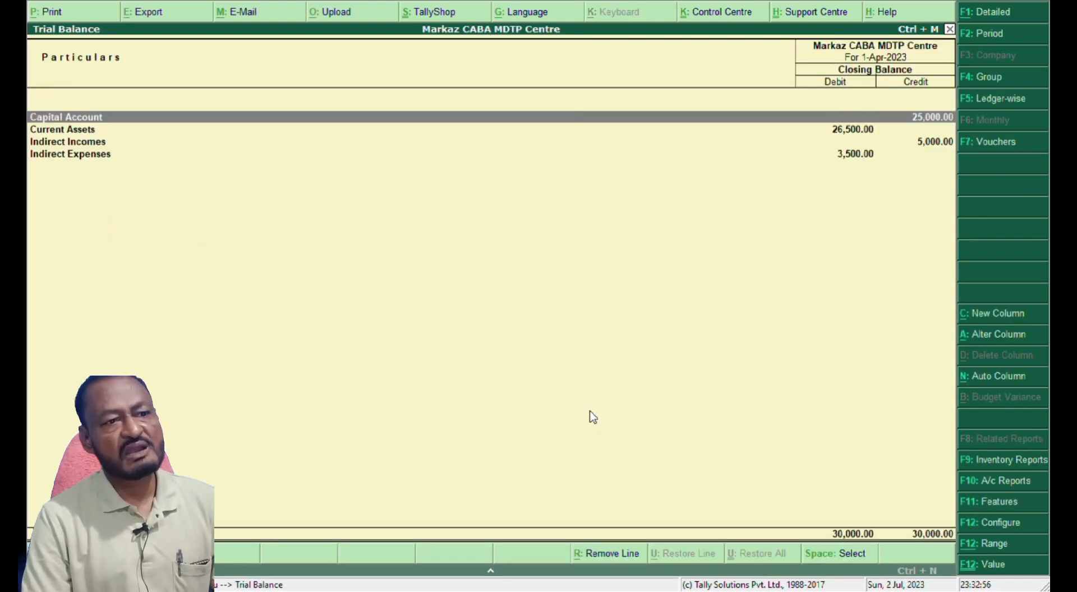
key(alt+F1)
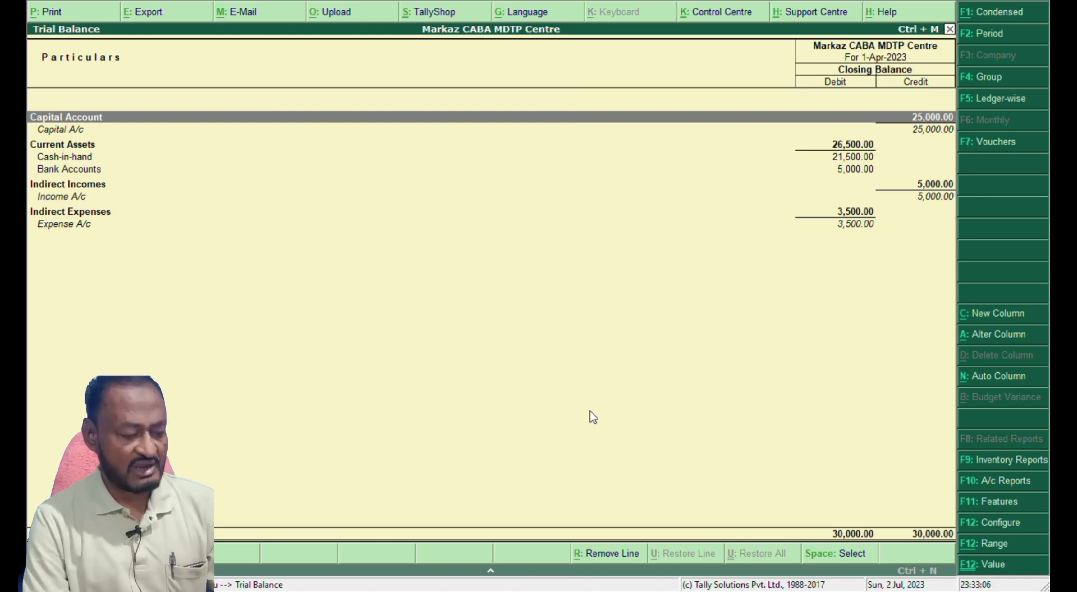
key(Escape)
key(Escape)
key(Escape)
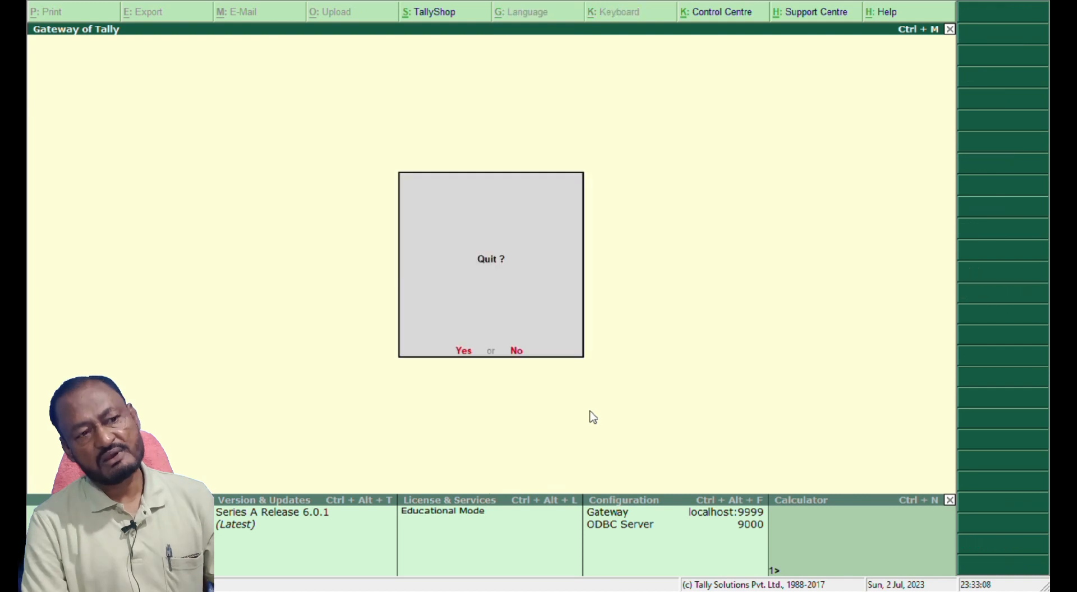
key(Escape)
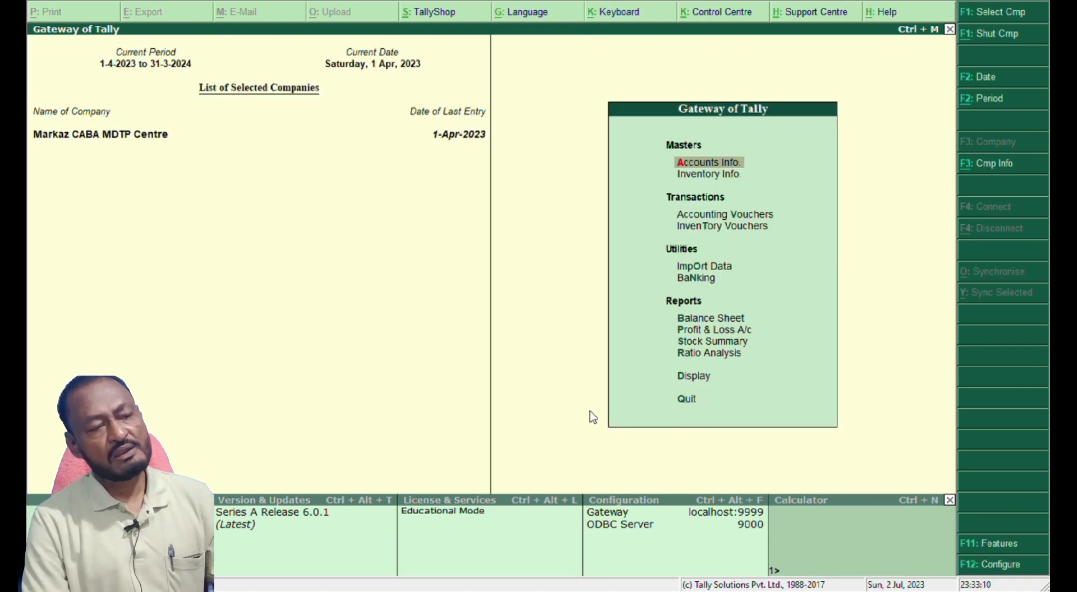